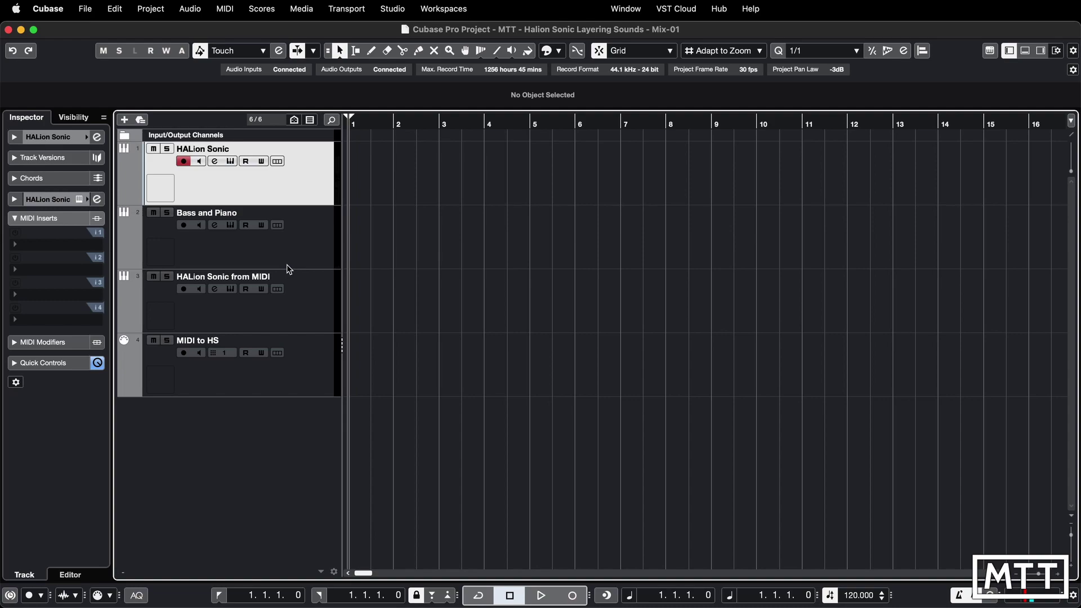
Open the track's HALion Sonic, shift its window right, and select slot 1's YAMAHA S90ES Piano
{"action": "left_click", "coordinate": [230, 162]}
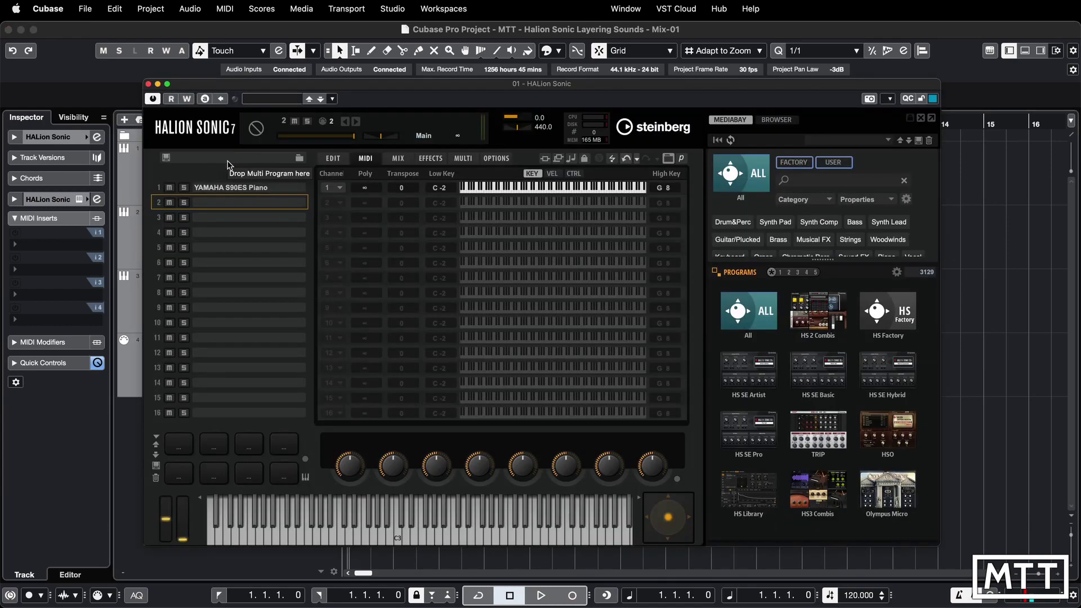
{"action": "left_click_drag", "start_coordinate": [279, 86], "coordinate": [394, 87]}
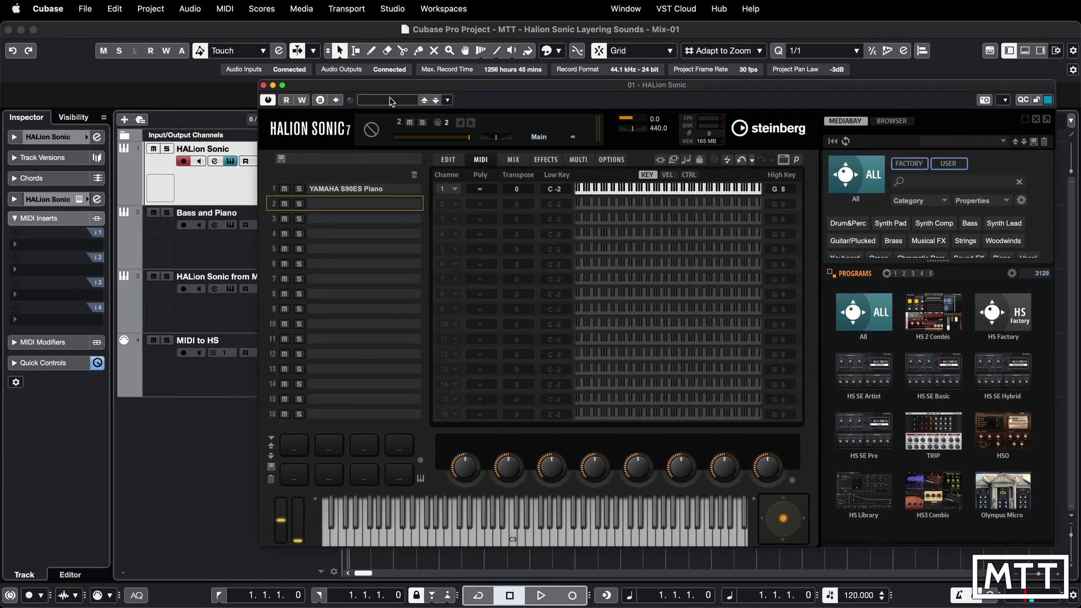
{"action": "left_click", "coordinate": [373, 193]}
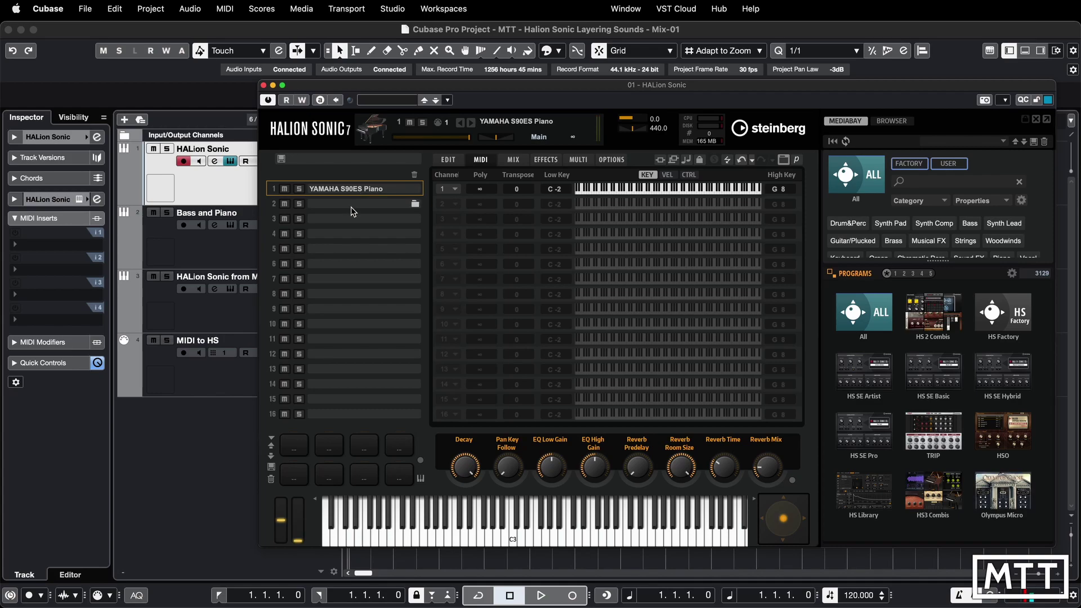
Search the library for 'strings' and load 1990s Synth Strings into empty slot 2
{"action": "left_click", "coordinate": [322, 206]}
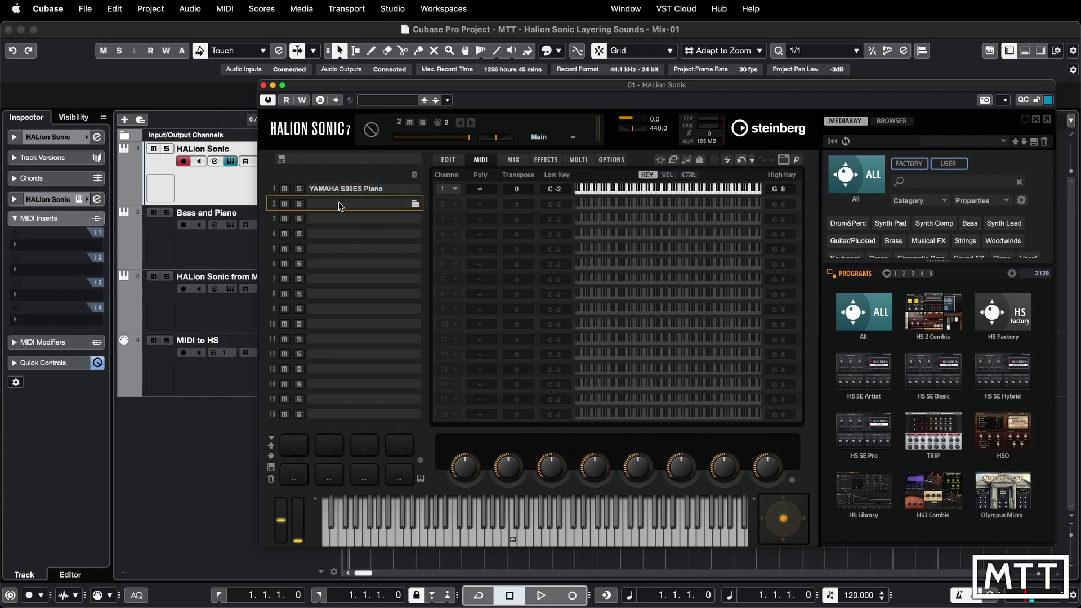
{"action": "left_click", "coordinate": [937, 186]}
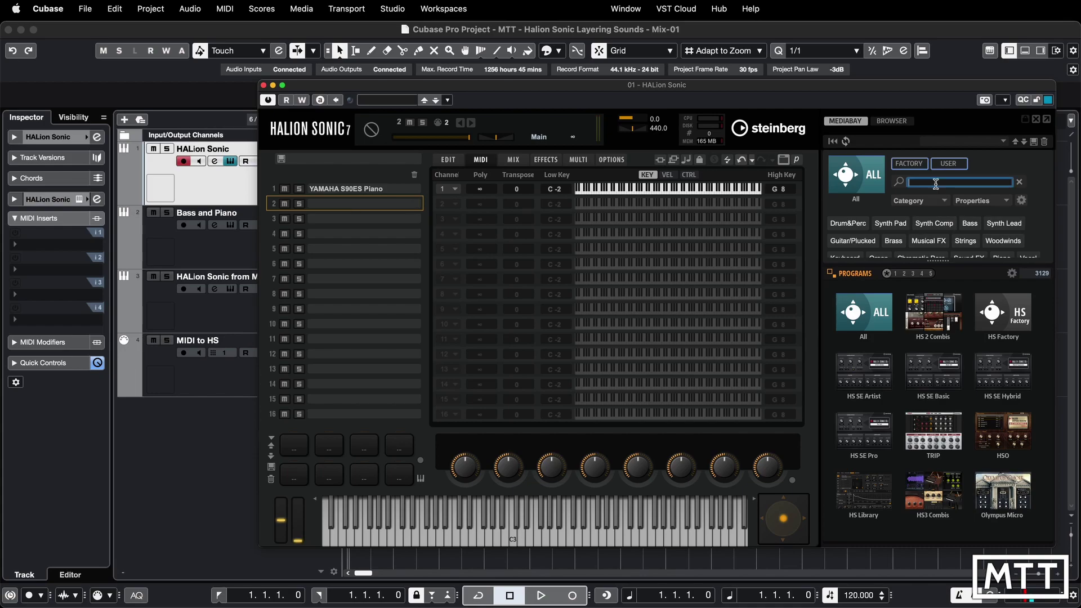
{"action": "type", "text": "strings"}
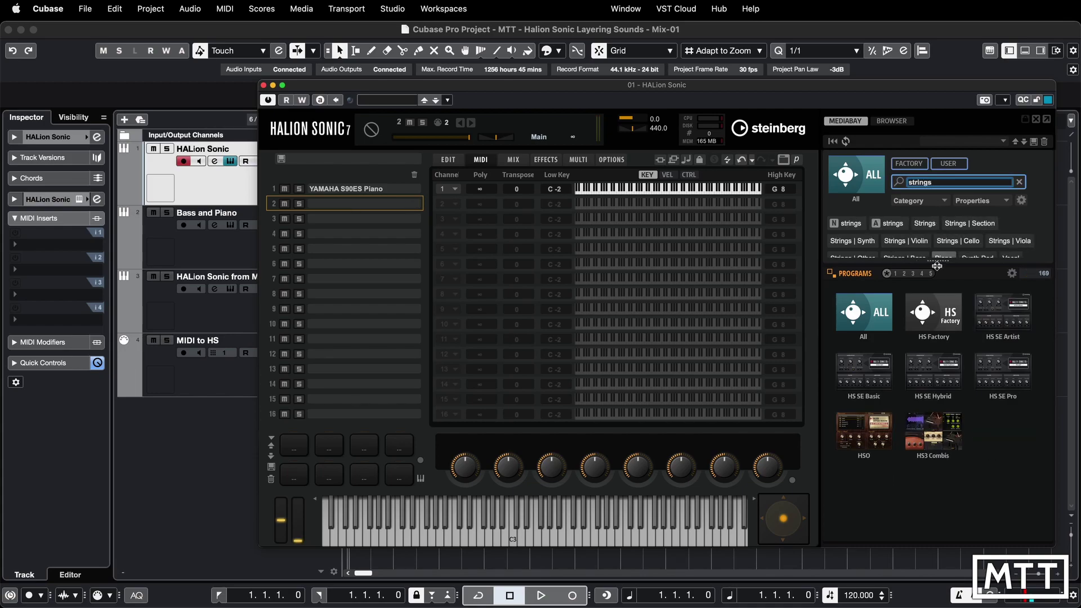
{"action": "left_click", "coordinate": [875, 313]}
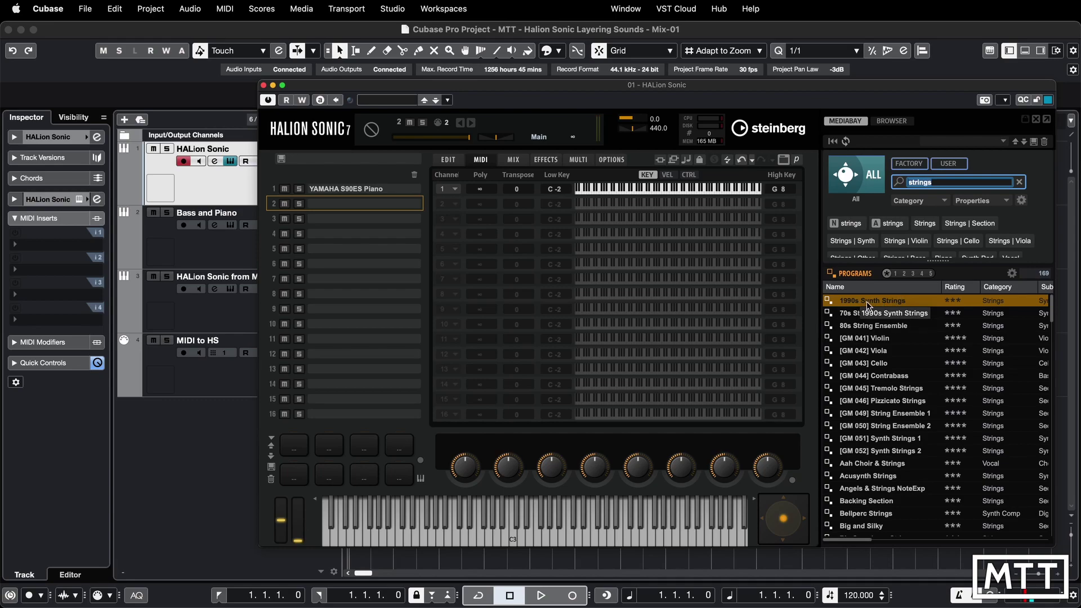
{"action": "double_click", "coordinate": [869, 305]}
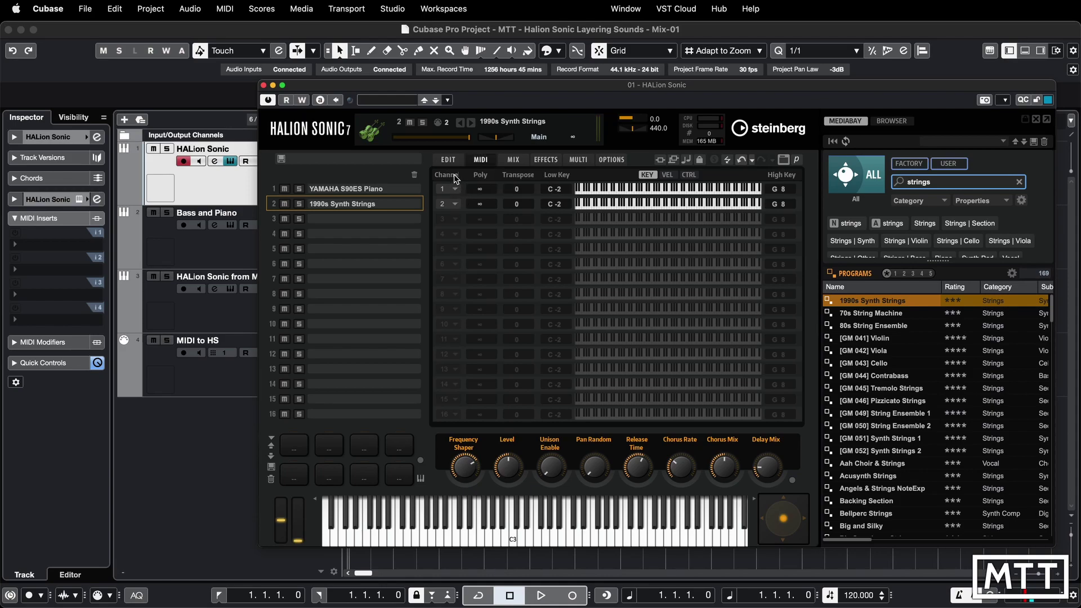
Change slot 2's 1990s Synth Strings from MIDI channel 2 to channel 1
{"action": "left_click", "coordinate": [456, 207]}
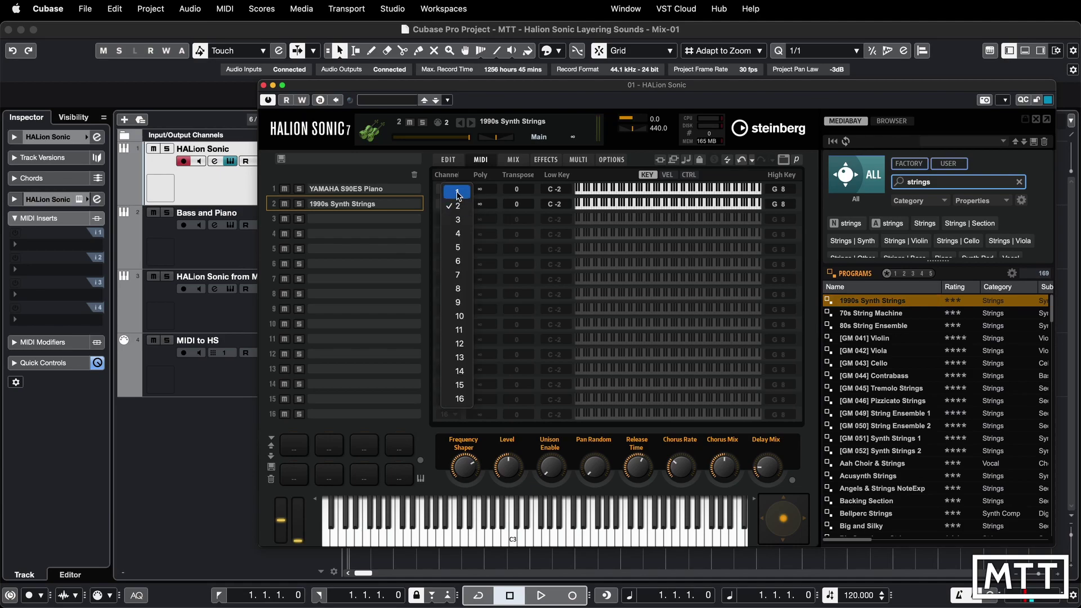
{"action": "left_click", "coordinate": [458, 193]}
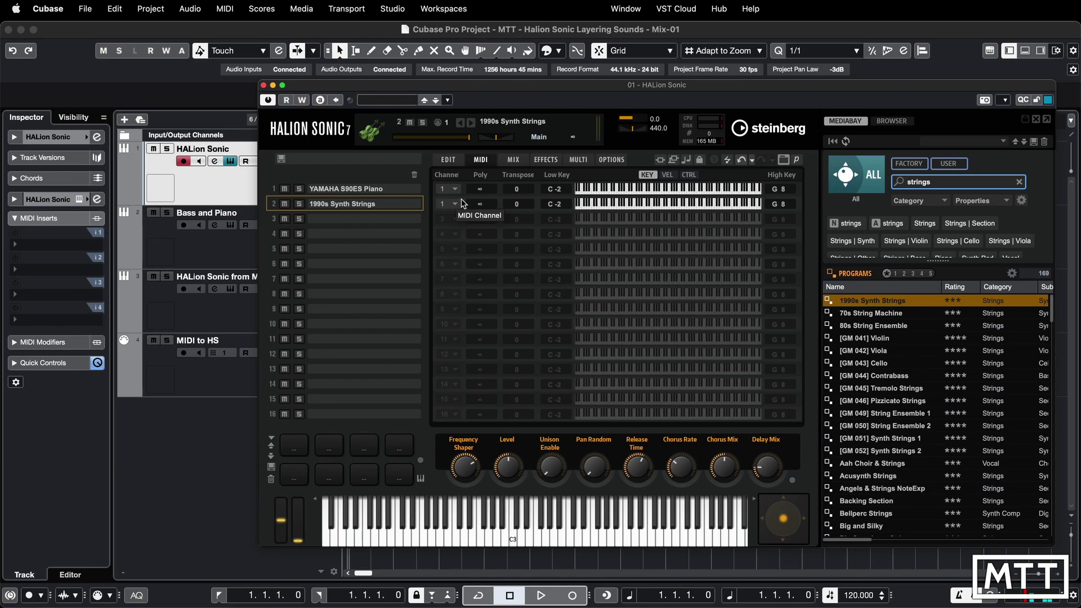
On the Mix page, lower slot 2's strings level well below the piano's 0.0 dB
{"action": "left_click", "coordinate": [514, 159]}
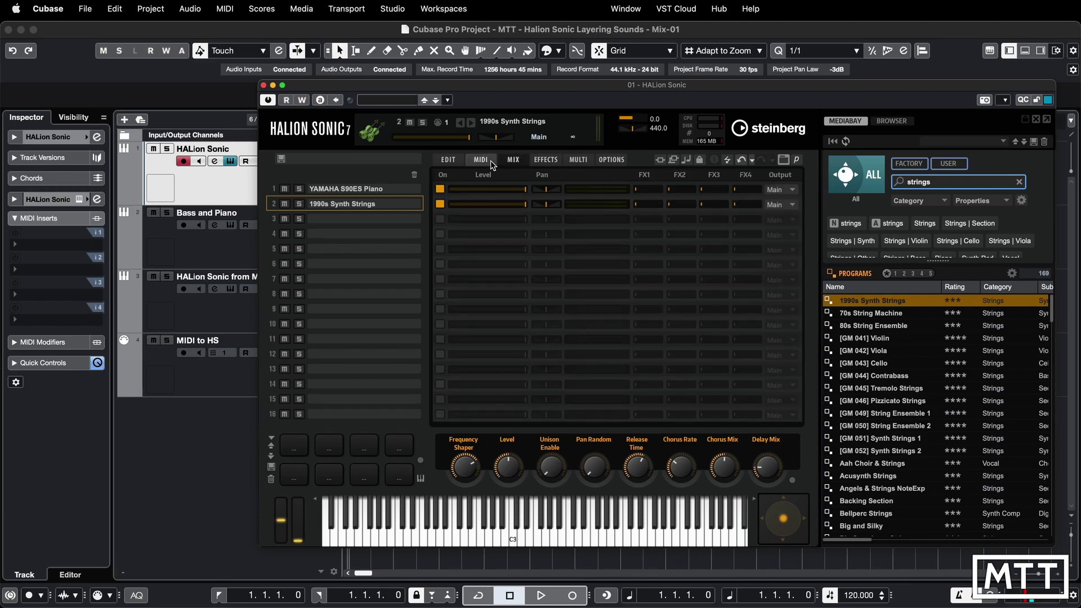
{"action": "left_click_drag", "start_coordinate": [524, 206], "coordinate": [489, 209]}
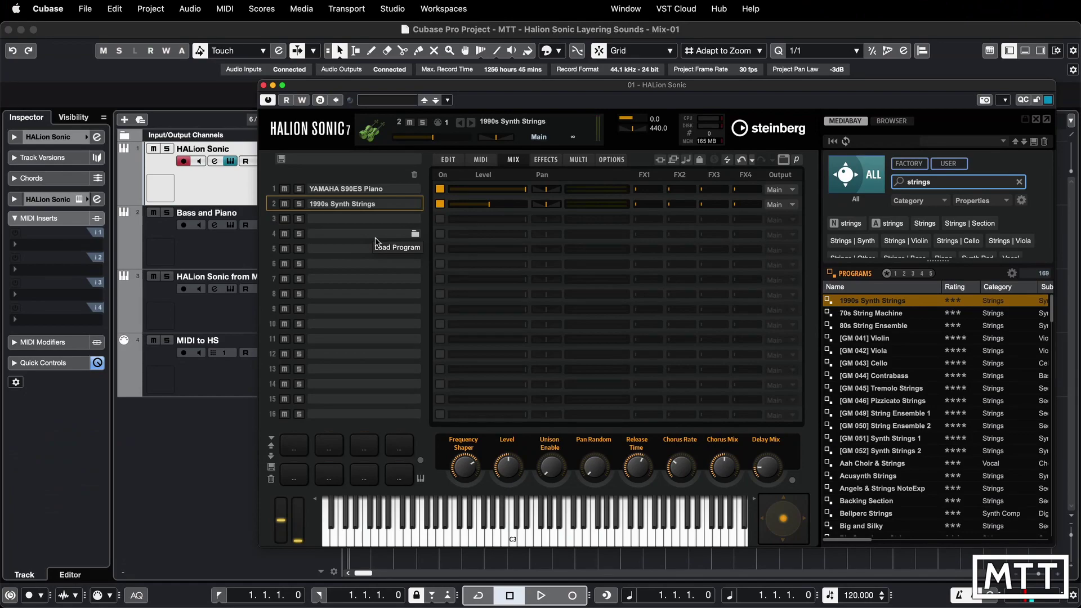
Return to HALion's MIDI page, close the instrument window, and select the Bass and Piano track
{"action": "left_click", "coordinate": [481, 160]}
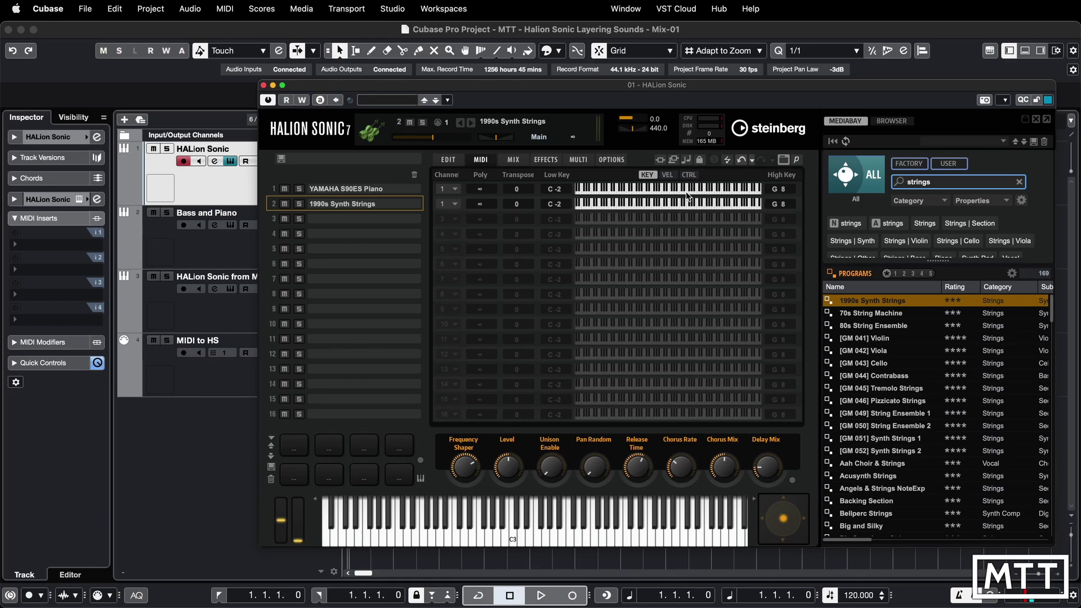
{"action": "mouse_move", "coordinate": [433, 140]}
{"action": "left_click", "coordinate": [264, 86]}
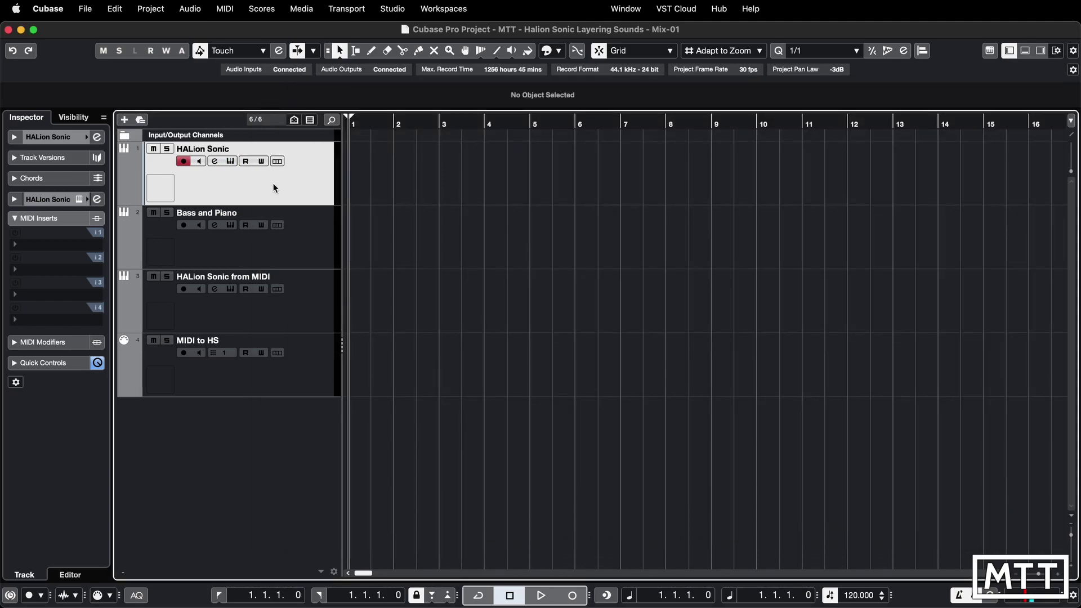
{"action": "left_click", "coordinate": [268, 257]}
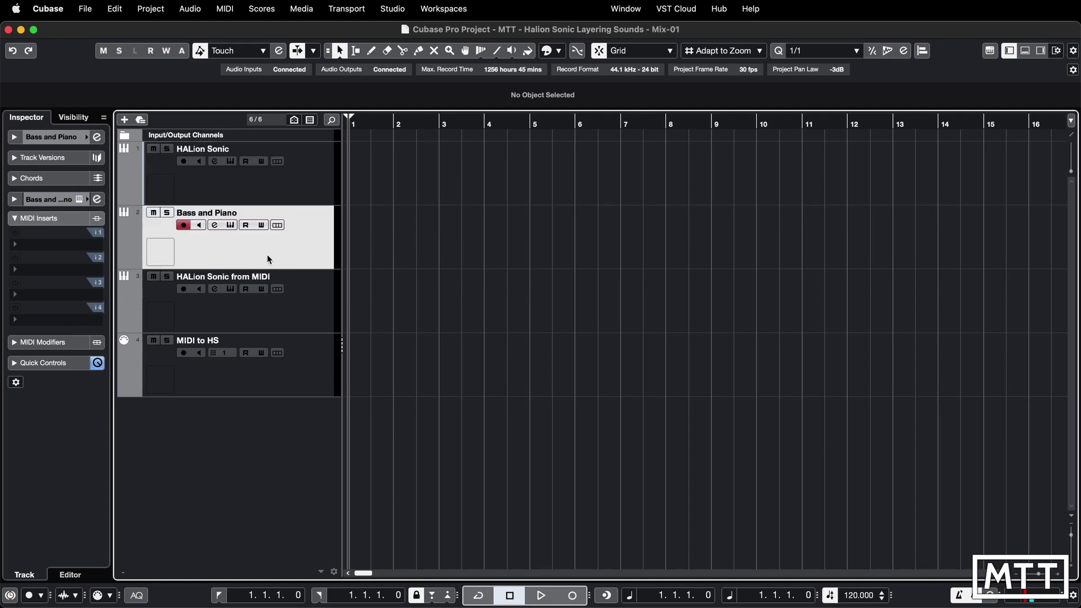
On Bass and Piano's HALion MIDI page, raise the bass slot's High Key to C# 4, then lower it back
{"action": "left_click", "coordinate": [233, 227]}
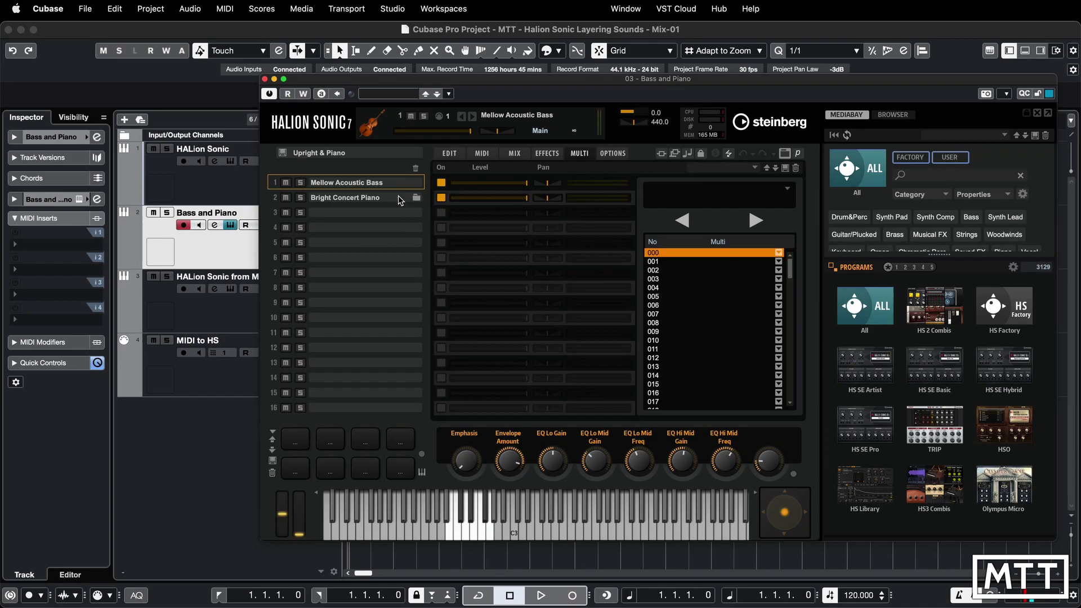
{"action": "left_click", "coordinate": [483, 157]}
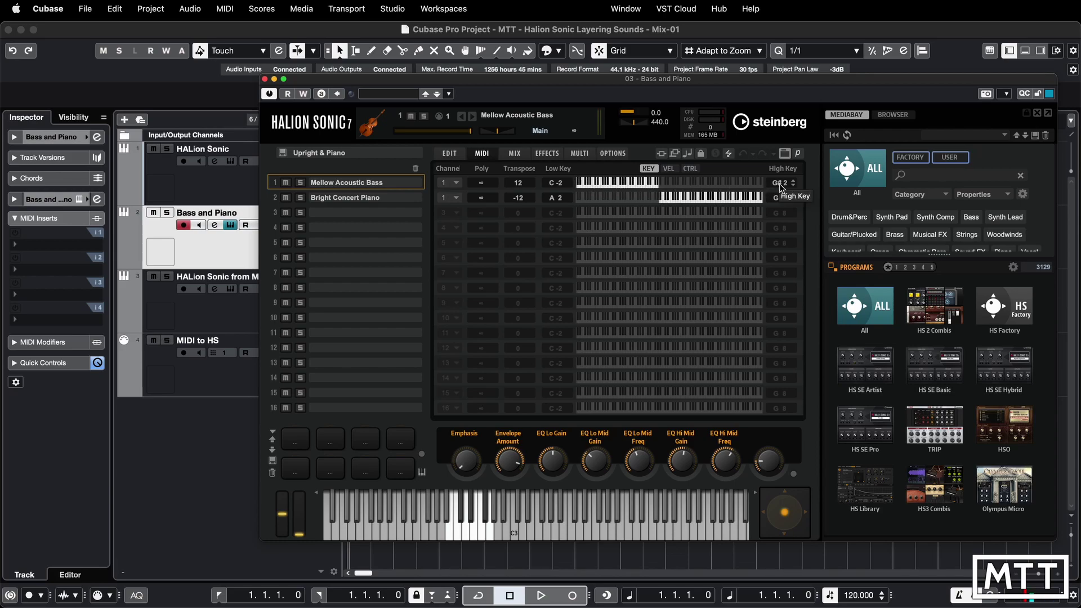
{"action": "left_click_drag", "start_coordinate": [781, 188], "coordinate": [792, 157]}
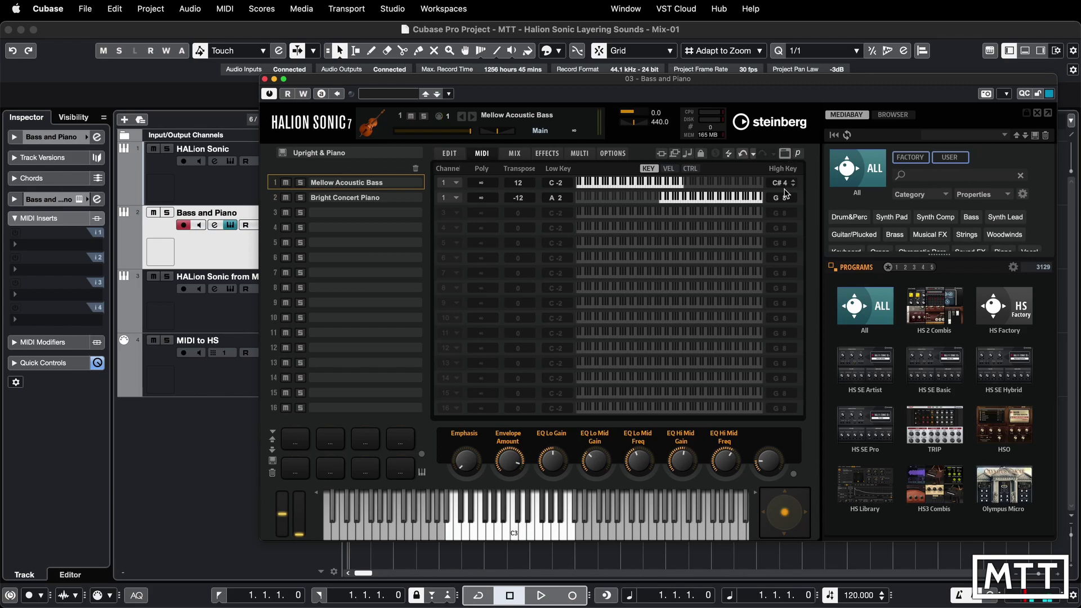
{"action": "left_click_drag", "start_coordinate": [782, 187], "coordinate": [781, 221]}
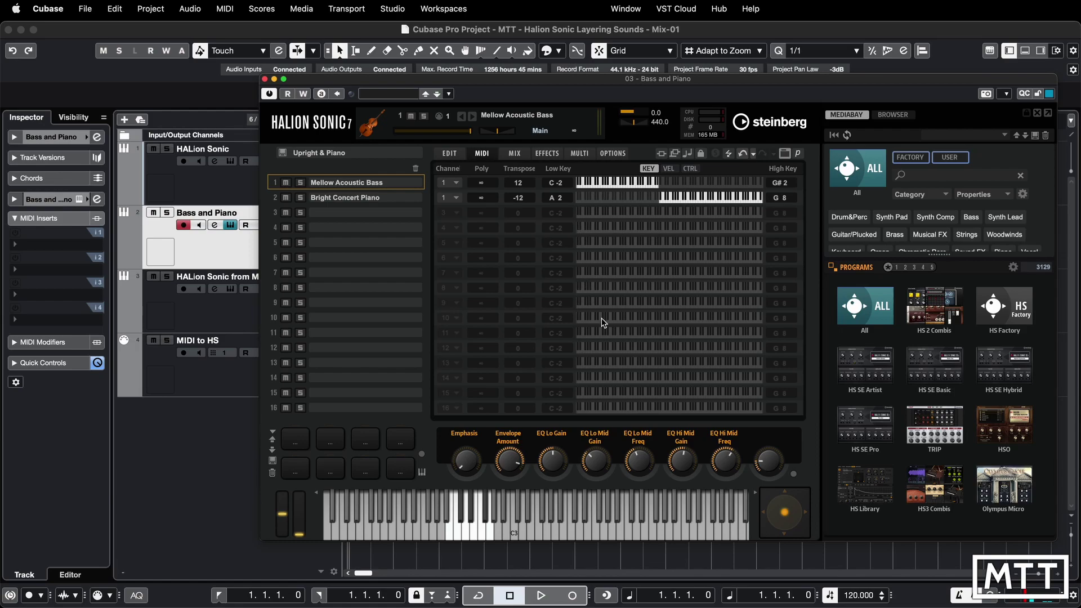
Close the Bass and Piano instrument and open the HALion Sonic from MIDI track's instrument
{"action": "left_click", "coordinate": [265, 80]}
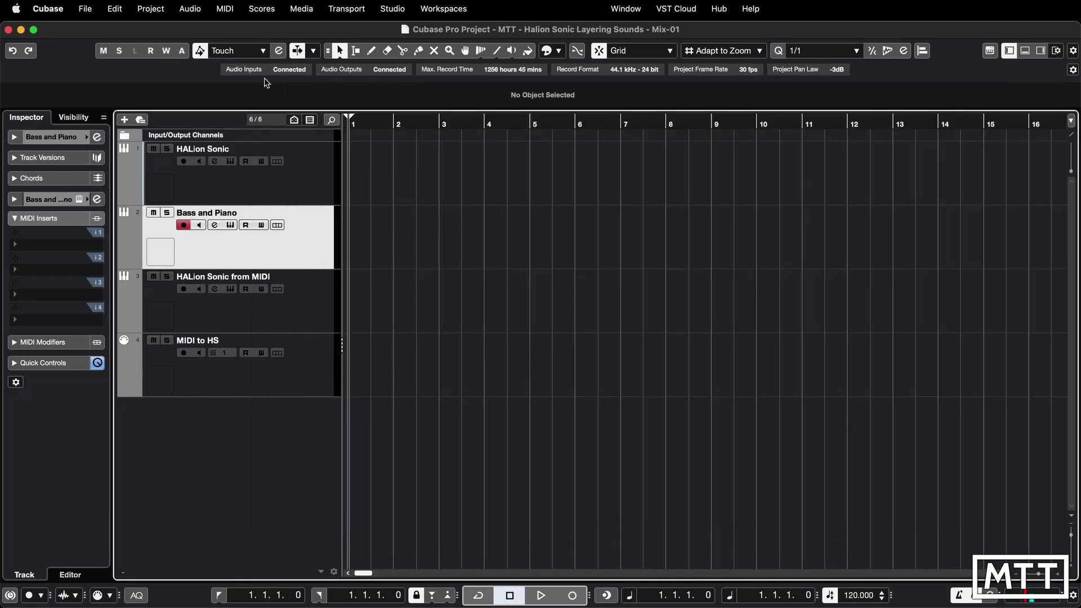
{"action": "left_click", "coordinate": [293, 175]}
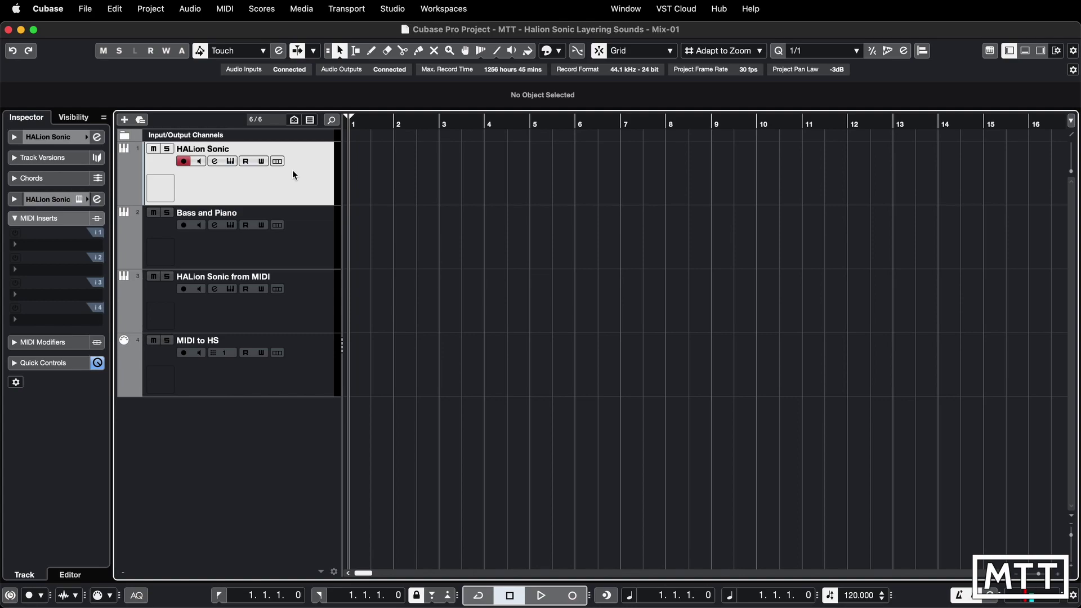
{"action": "left_click", "coordinate": [303, 301]}
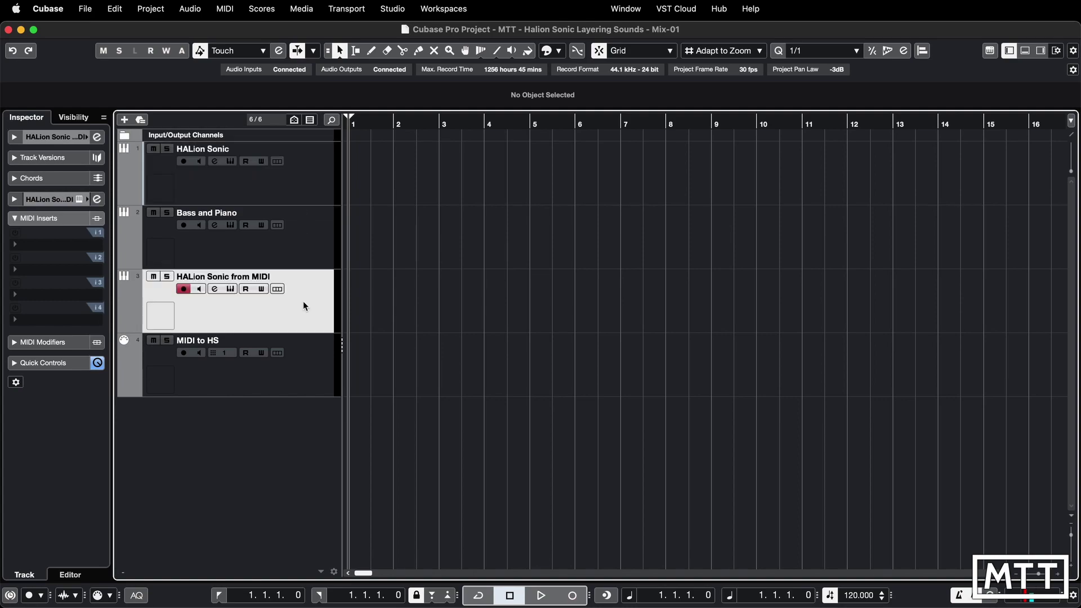
{"action": "left_click", "coordinate": [231, 290]}
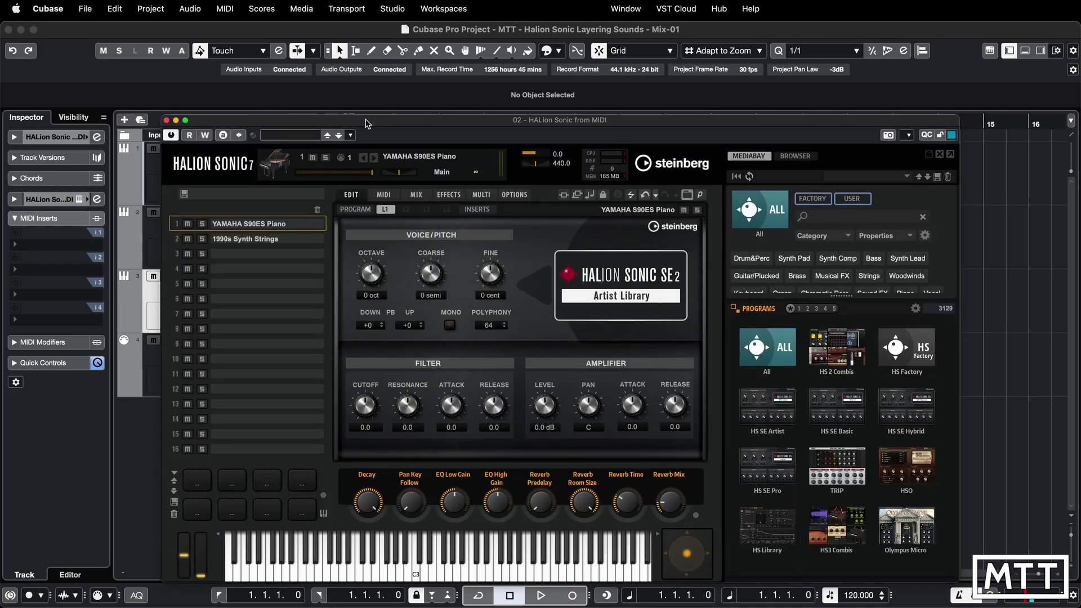
Move the HALion Sonic window aside, view its MIDI page, then close it
{"action": "left_click_drag", "start_coordinate": [366, 123], "coordinate": [463, 88]}
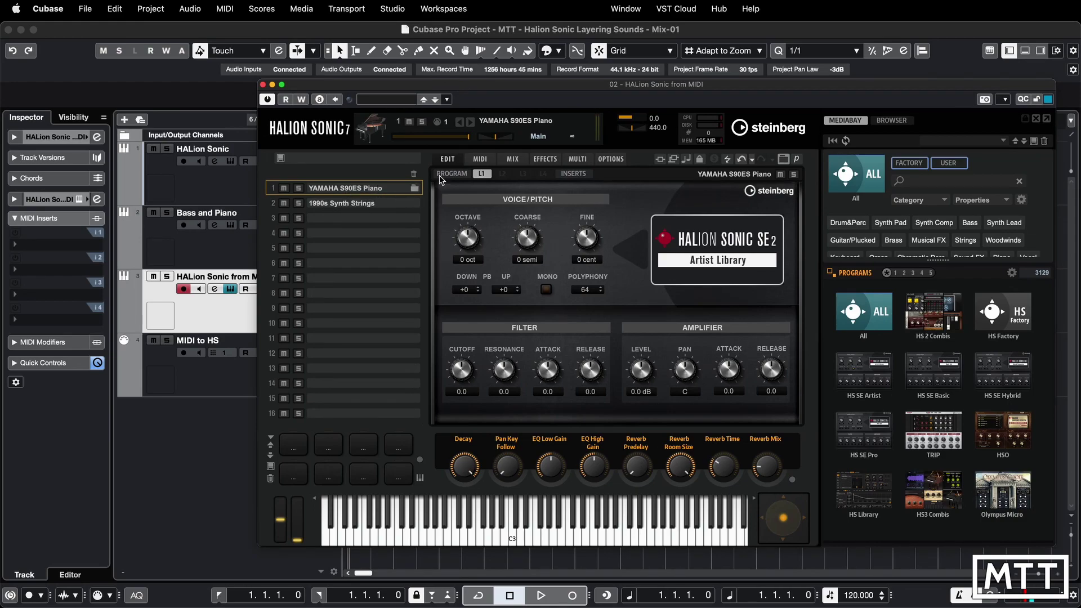
{"action": "left_click", "coordinate": [480, 159]}
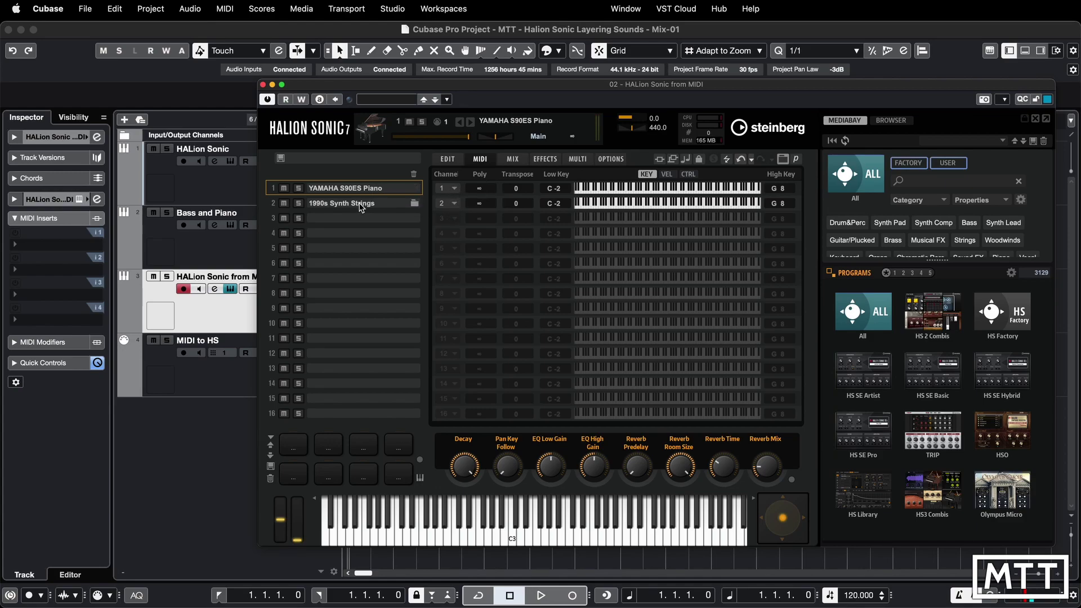
{"action": "left_click", "coordinate": [263, 85]}
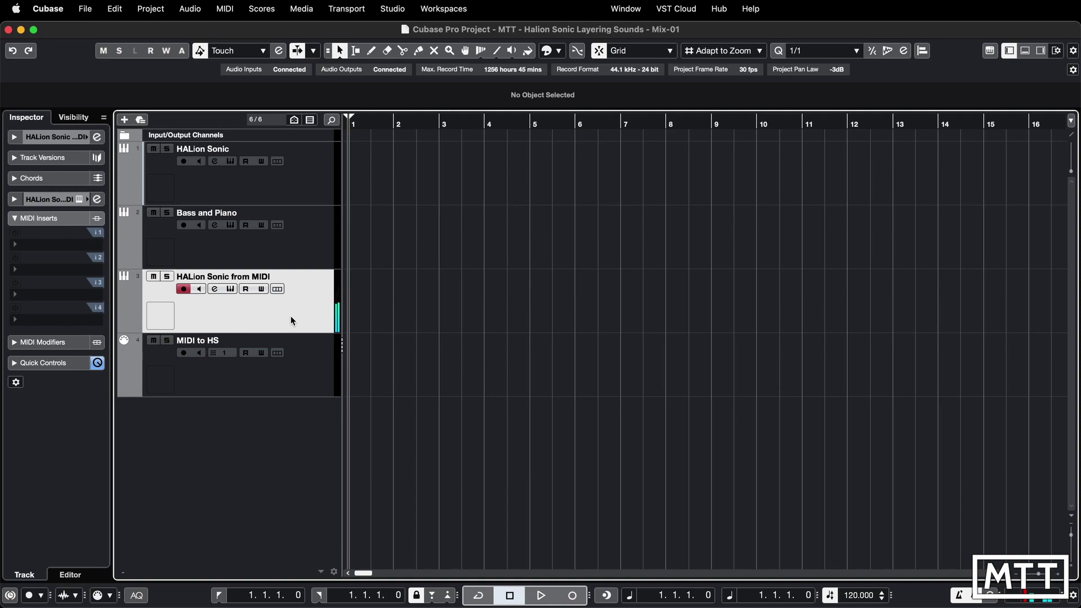
Expand the track's Inspector, try MIDI channel 2 while checking the instrument, then restore channel 1
{"action": "left_click", "coordinate": [15, 138]}
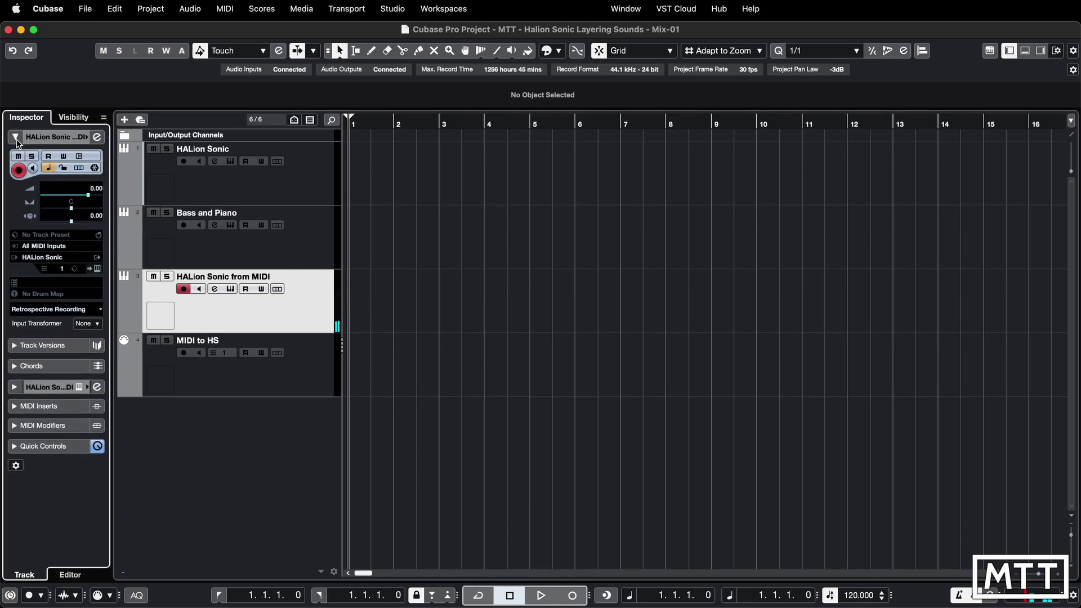
{"action": "left_click", "coordinate": [63, 272]}
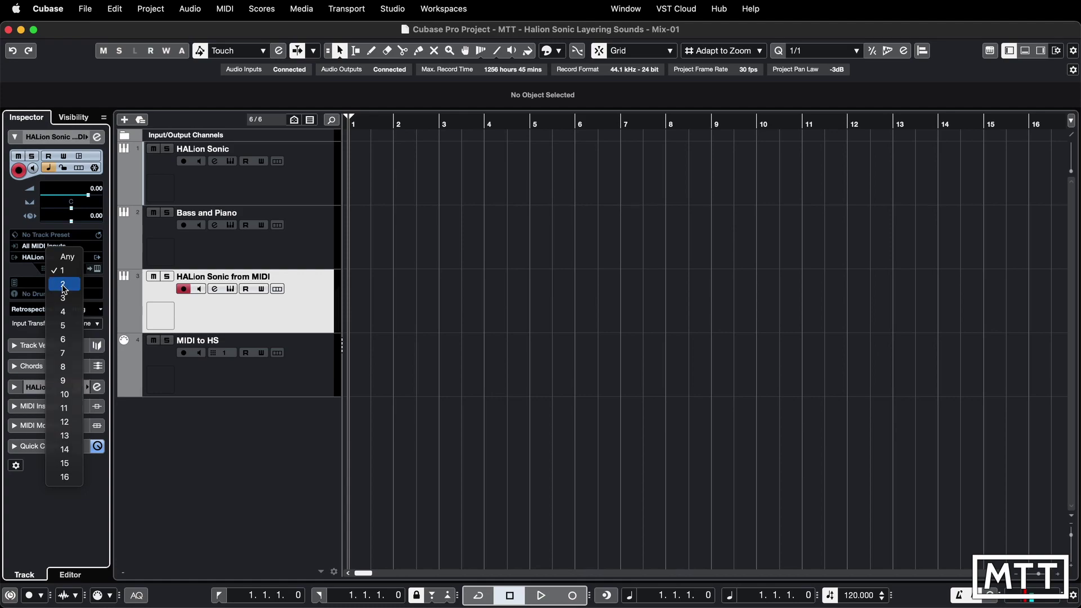
{"action": "left_click", "coordinate": [63, 285]}
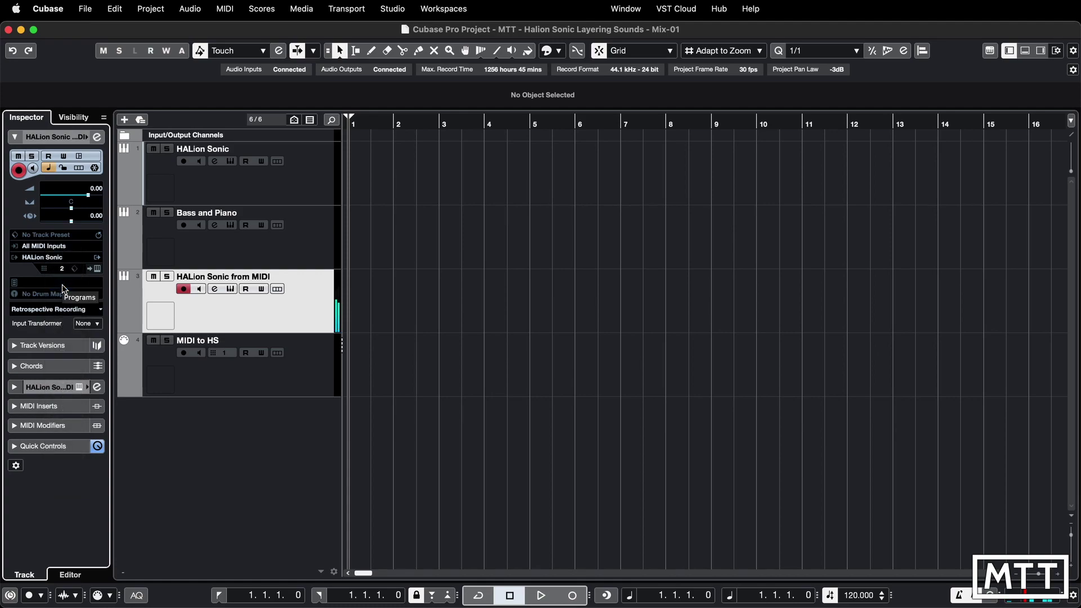
{"action": "left_click", "coordinate": [231, 289]}
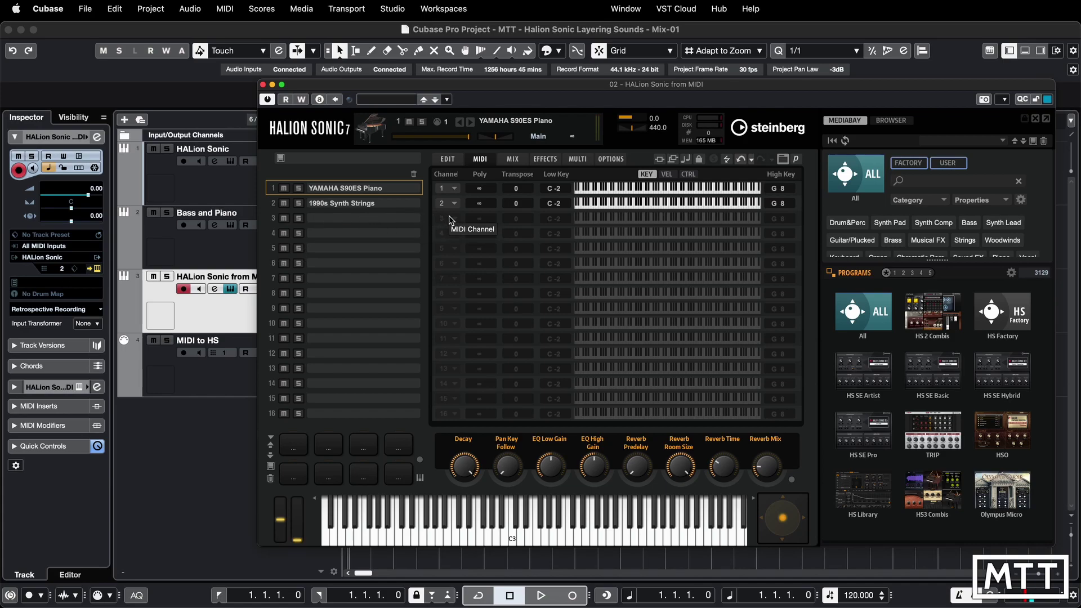
{"action": "left_click", "coordinate": [263, 85]}
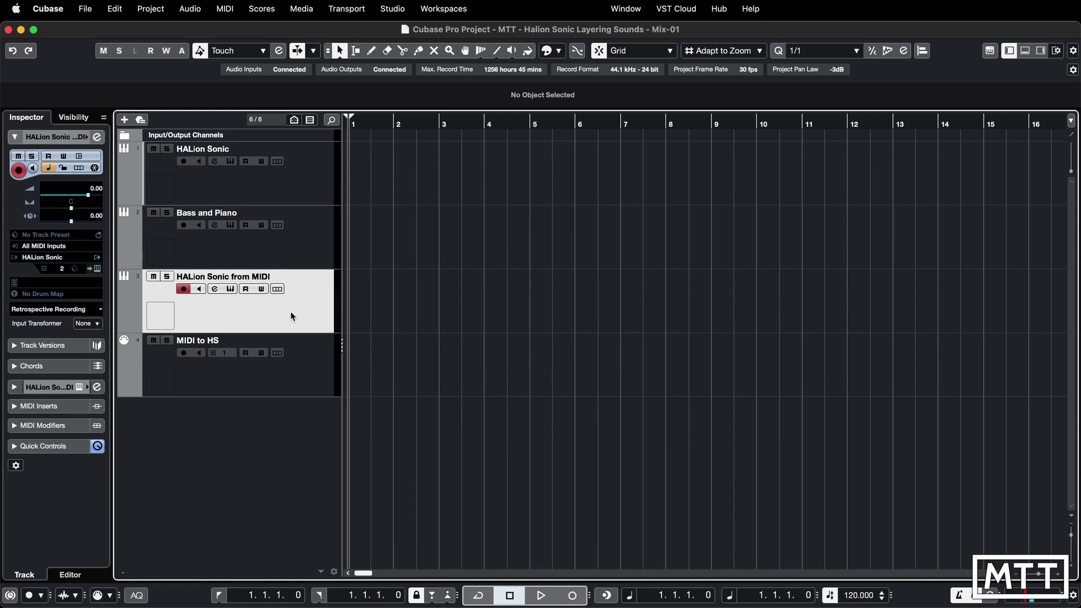
{"action": "left_click", "coordinate": [62, 269]}
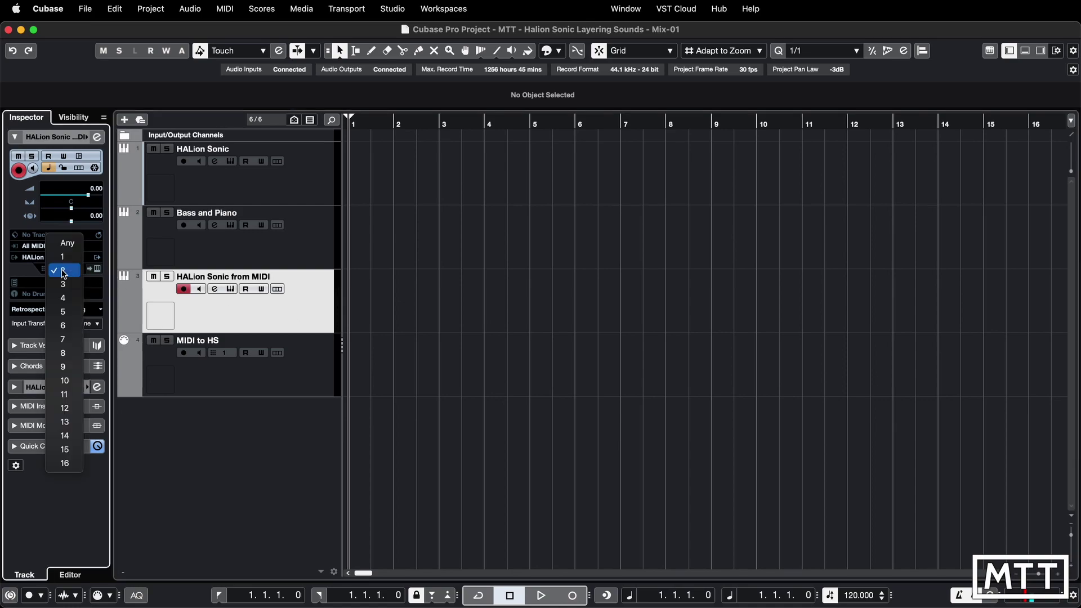
{"action": "left_click", "coordinate": [64, 258]}
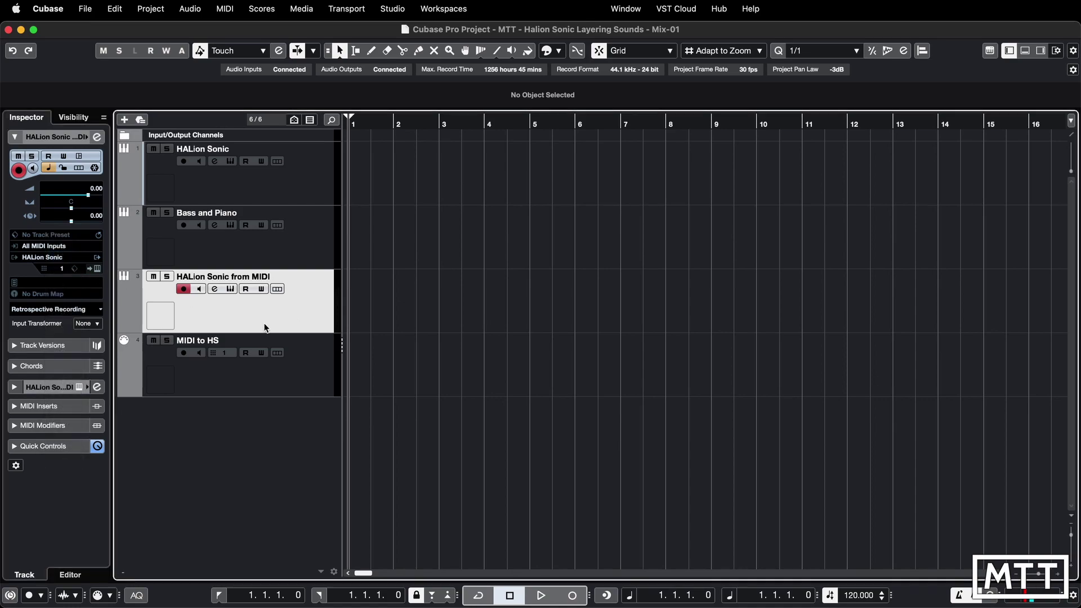
Select the MIDI to HS track and expand its MIDI Sends section in the Inspector
{"action": "left_click", "coordinate": [298, 373]}
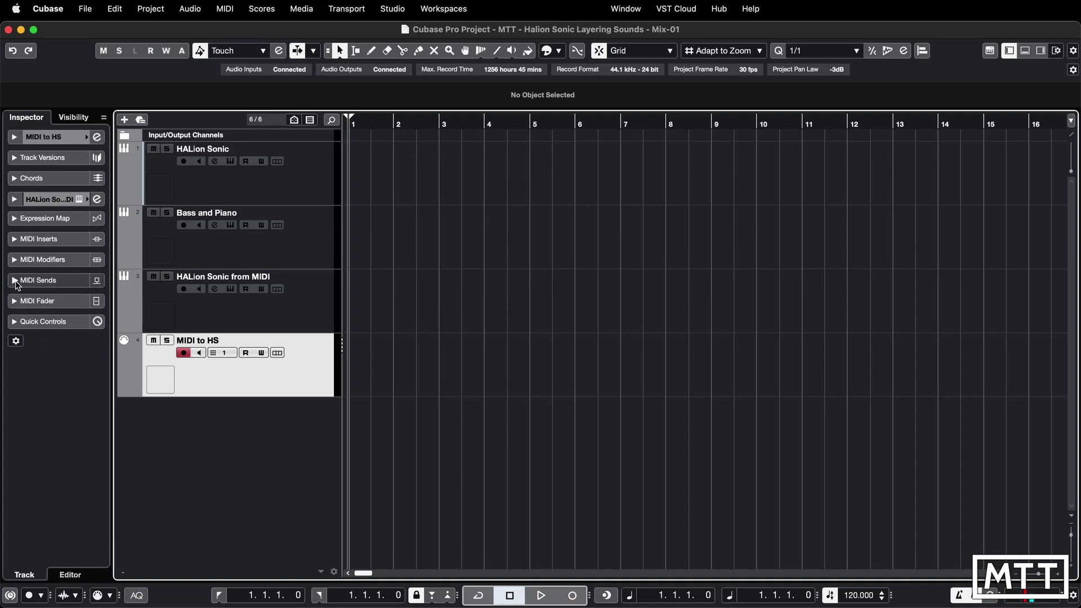
{"action": "left_click", "coordinate": [16, 342]}
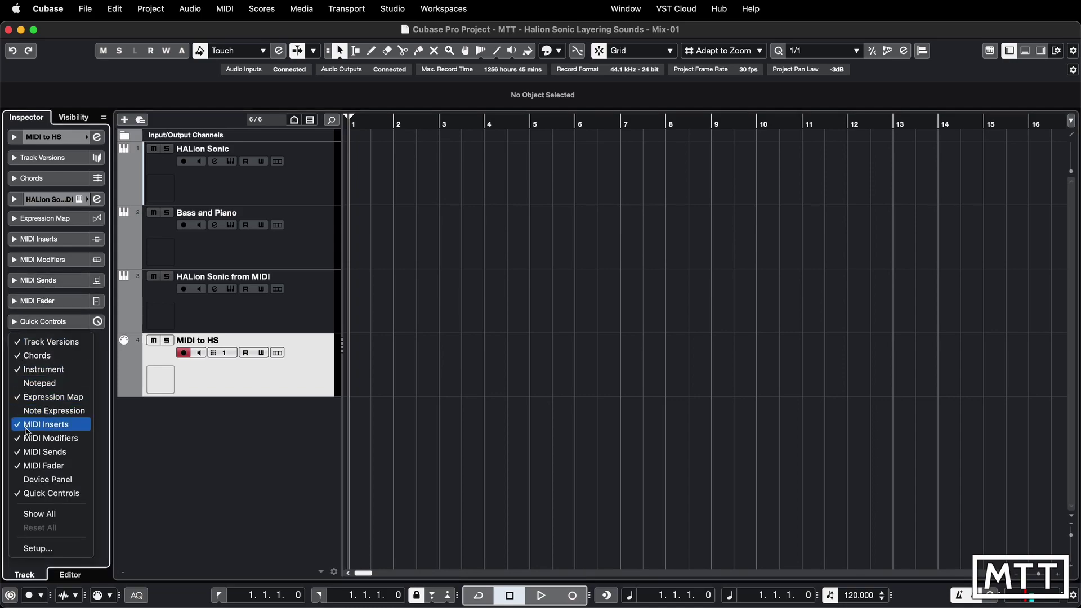
{"action": "left_click", "coordinate": [153, 456]}
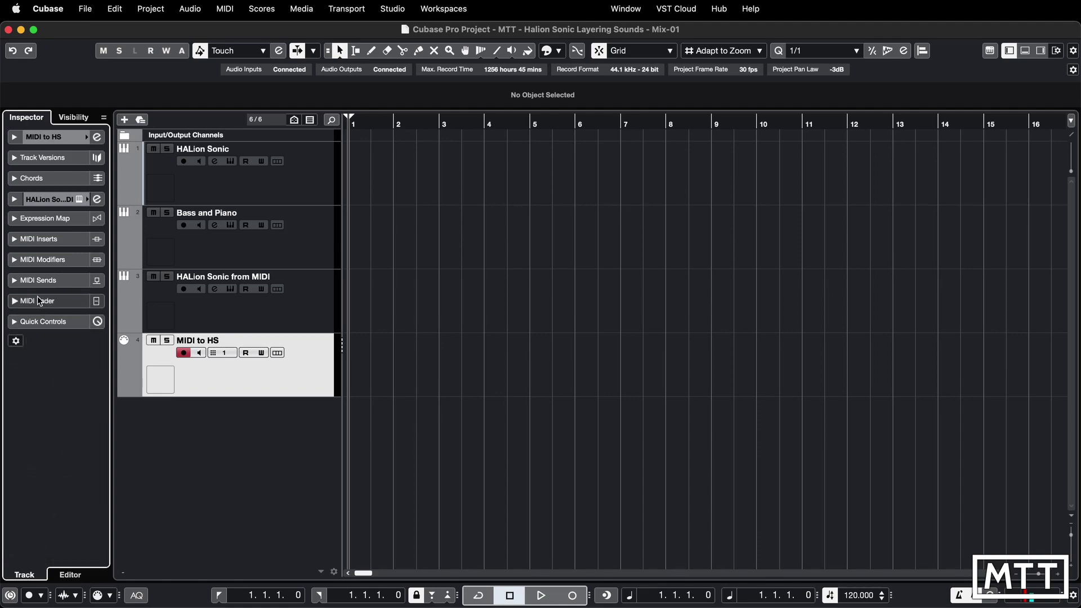
{"action": "left_click", "coordinate": [15, 280]}
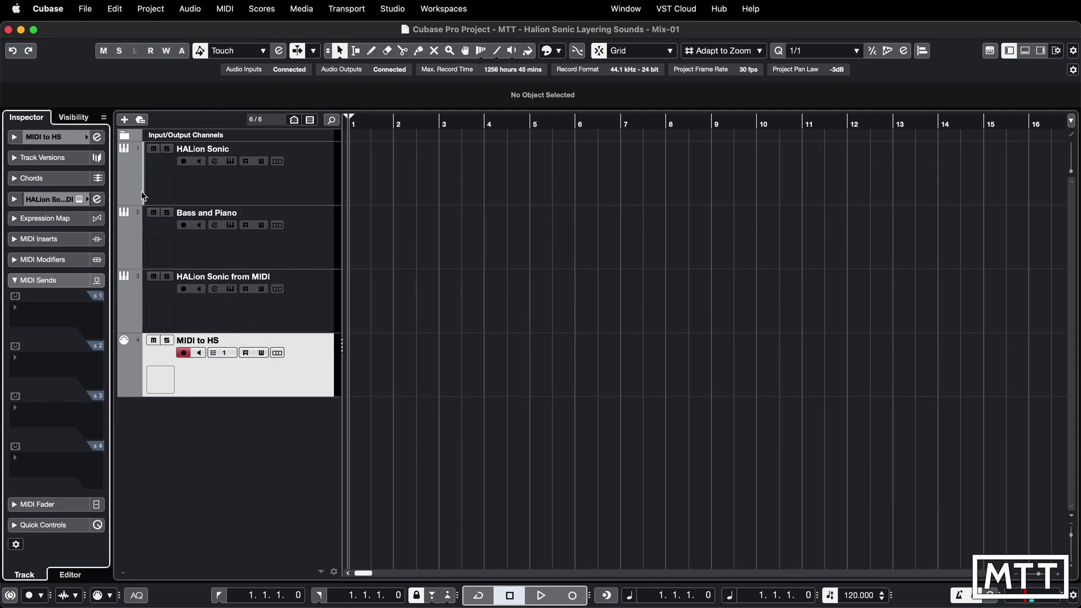
Confirm the track's MIDI output stays routed to HALion Sonic from MIDI
{"action": "left_click", "coordinate": [19, 136]}
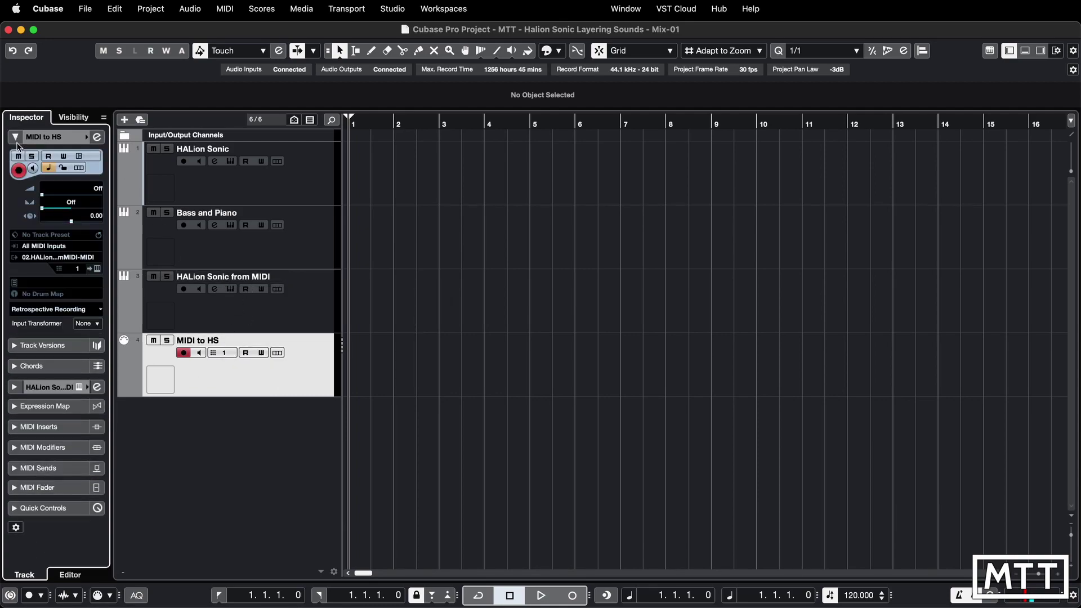
{"action": "left_click", "coordinate": [47, 257]}
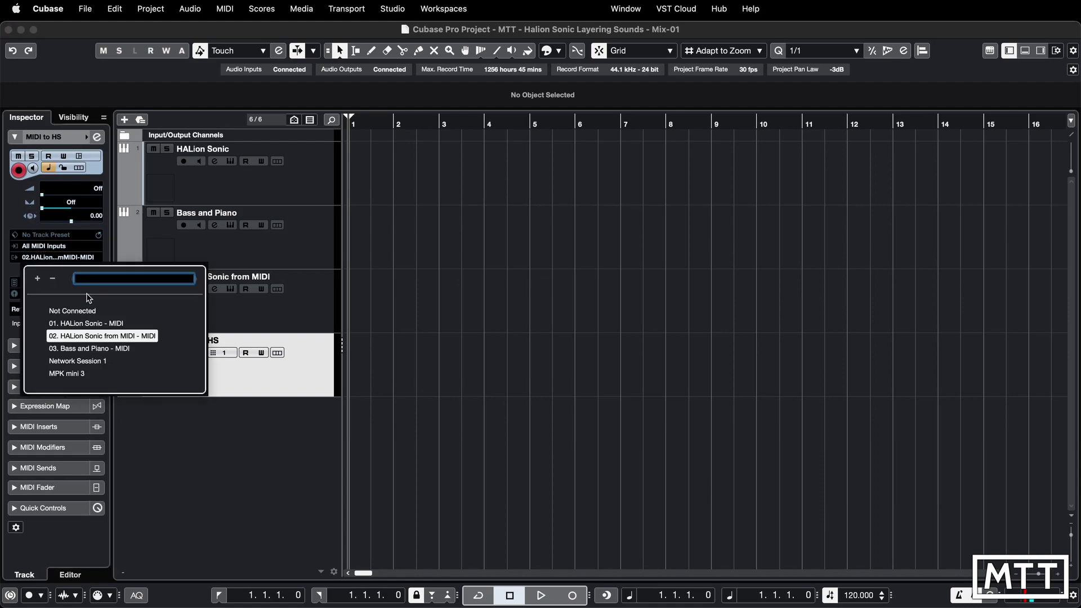
{"action": "left_click", "coordinate": [130, 339]}
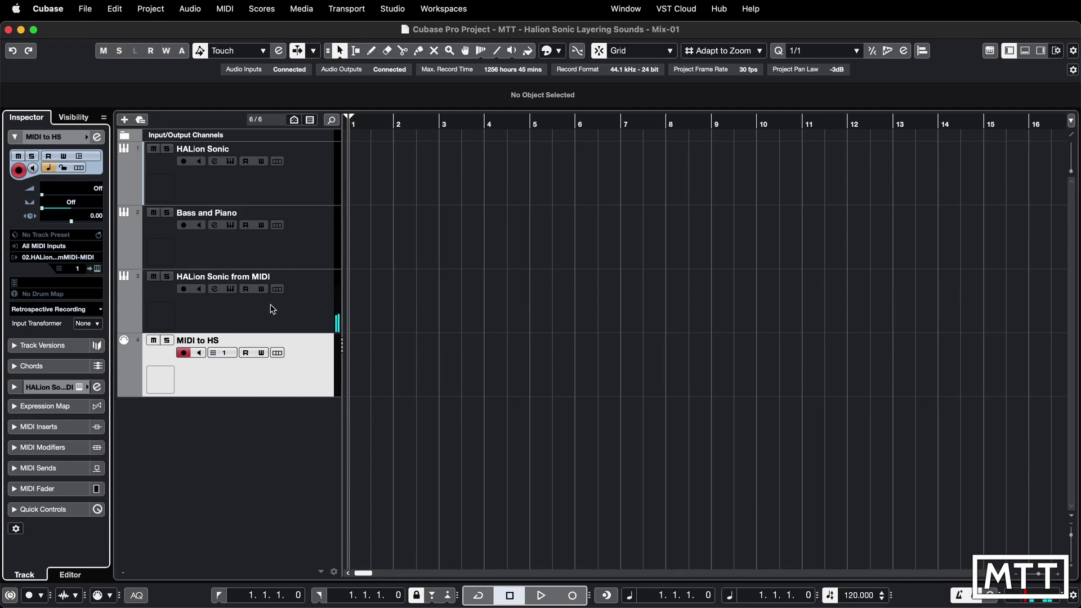
Reopen HALion Sonic from MIDI beside the tracks, then try MIDI to HS on channel 2 and return it to 1
{"action": "left_click", "coordinate": [230, 289]}
{"action": "left_click_drag", "start_coordinate": [361, 92], "coordinate": [460, 128]}
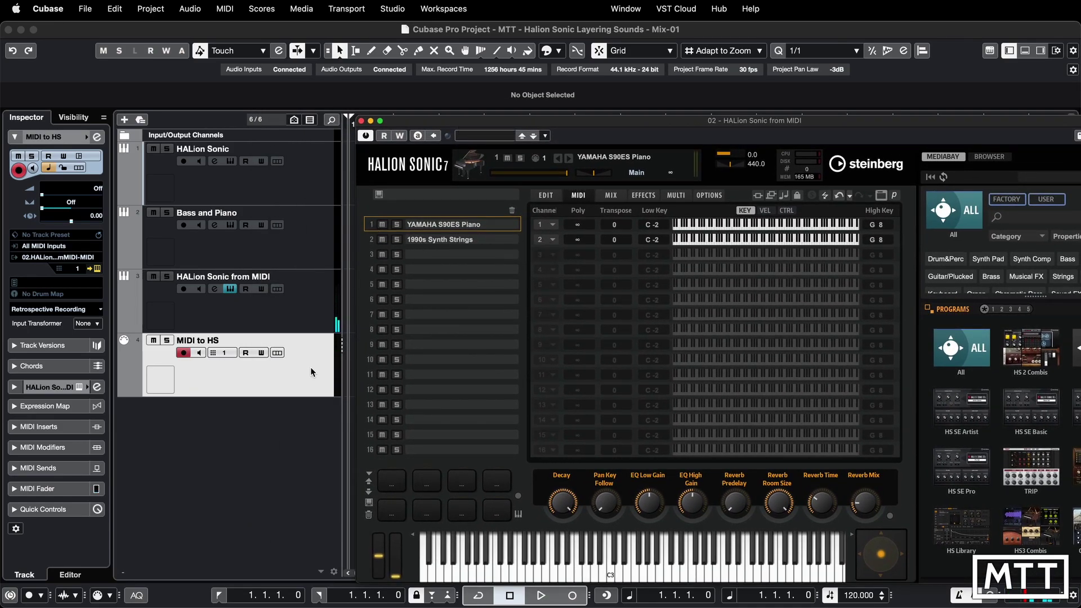
{"action": "left_click", "coordinate": [256, 377]}
{"action": "left_click", "coordinate": [231, 355]}
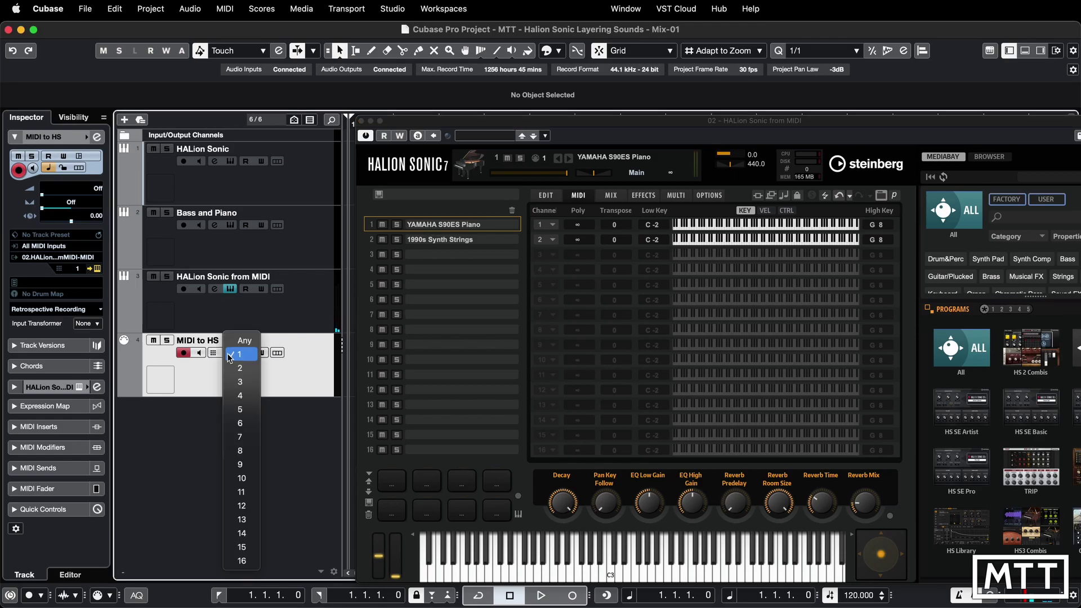
{"action": "left_click", "coordinate": [239, 369]}
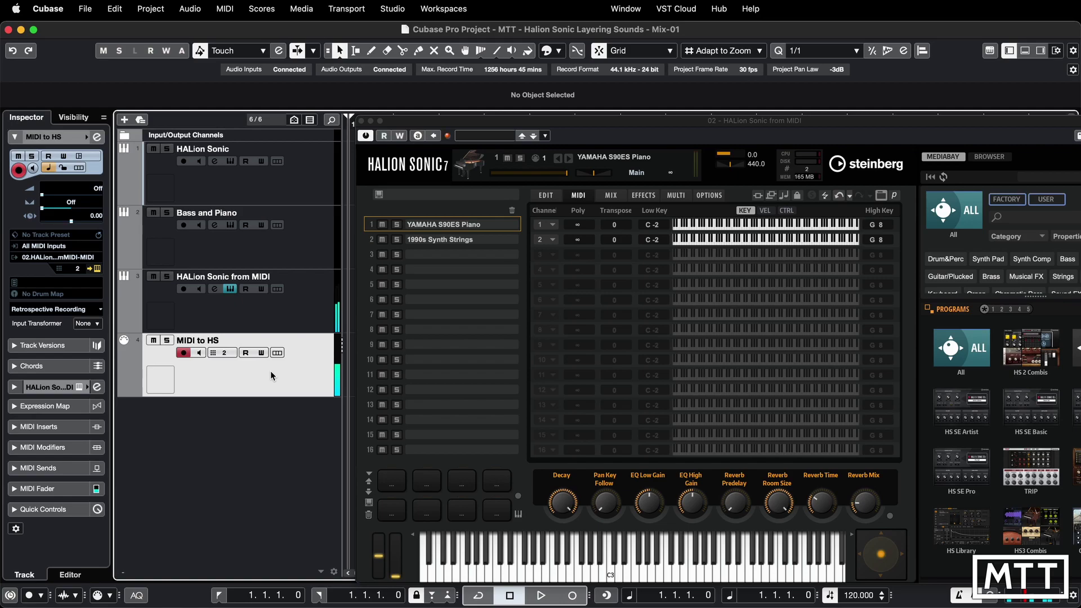
{"action": "left_click", "coordinate": [228, 355]}
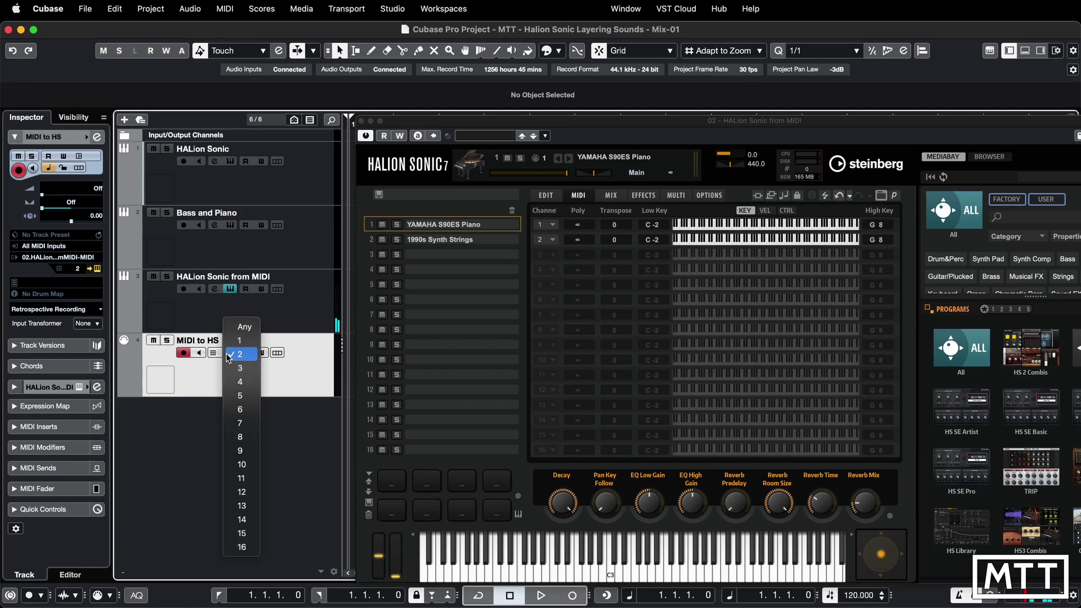
{"action": "left_click", "coordinate": [240, 340]}
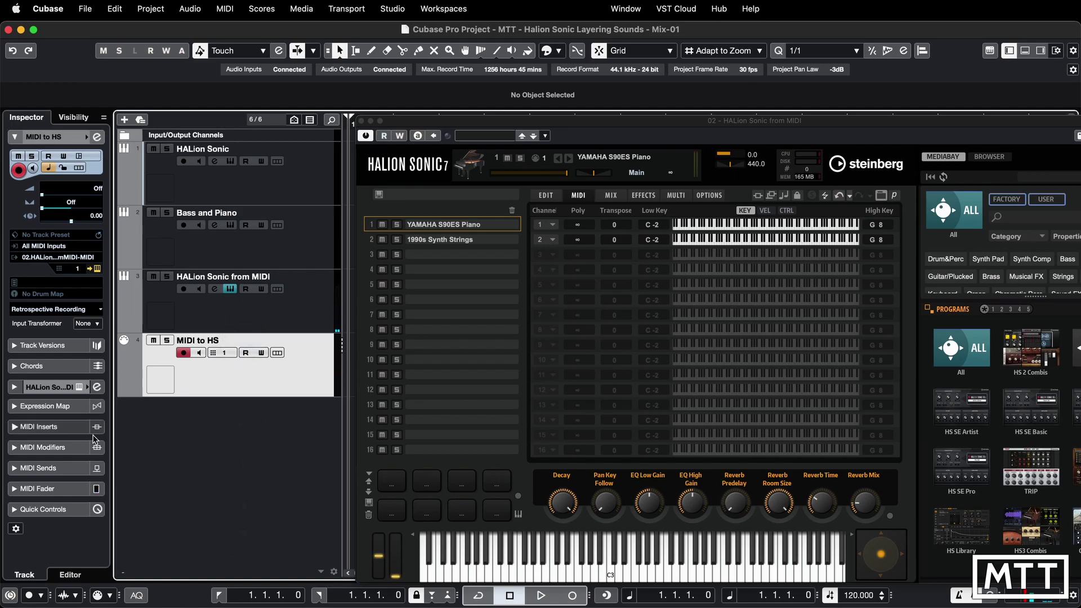
Activate MIDI to HS's first MIDI send to HALion Sonic from MIDI on channel 2
{"action": "left_click", "coordinate": [34, 469]}
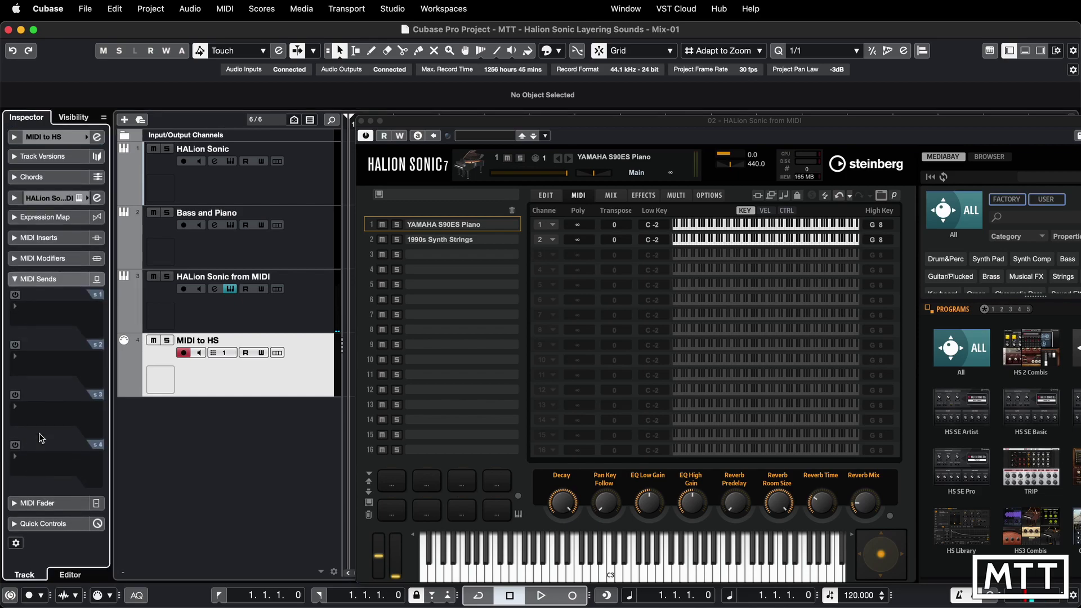
{"action": "left_click", "coordinate": [15, 295]}
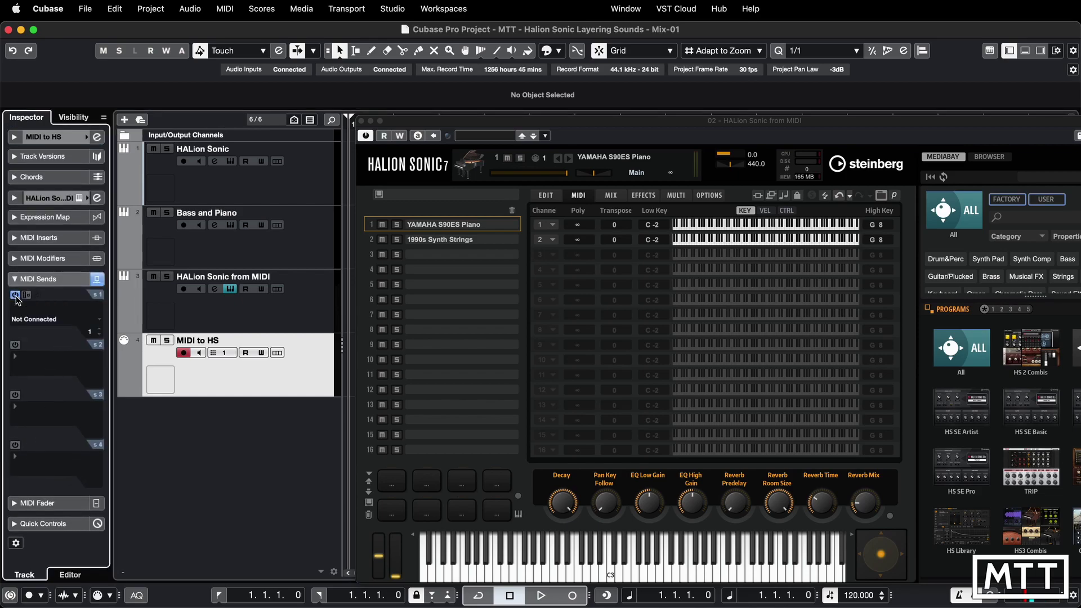
{"action": "left_click", "coordinate": [36, 321]}
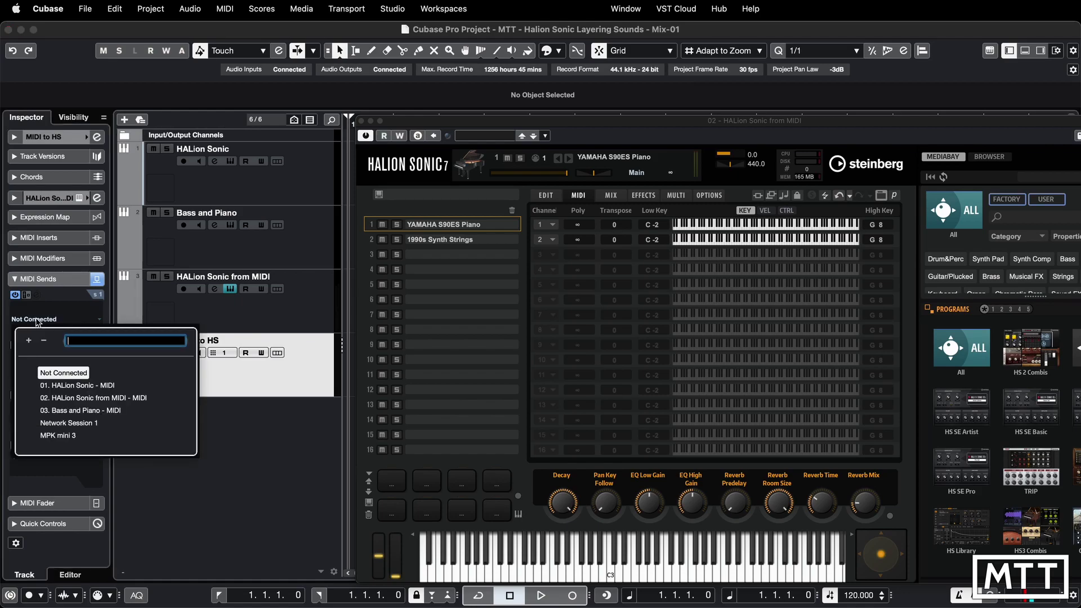
{"action": "left_click", "coordinate": [84, 398]}
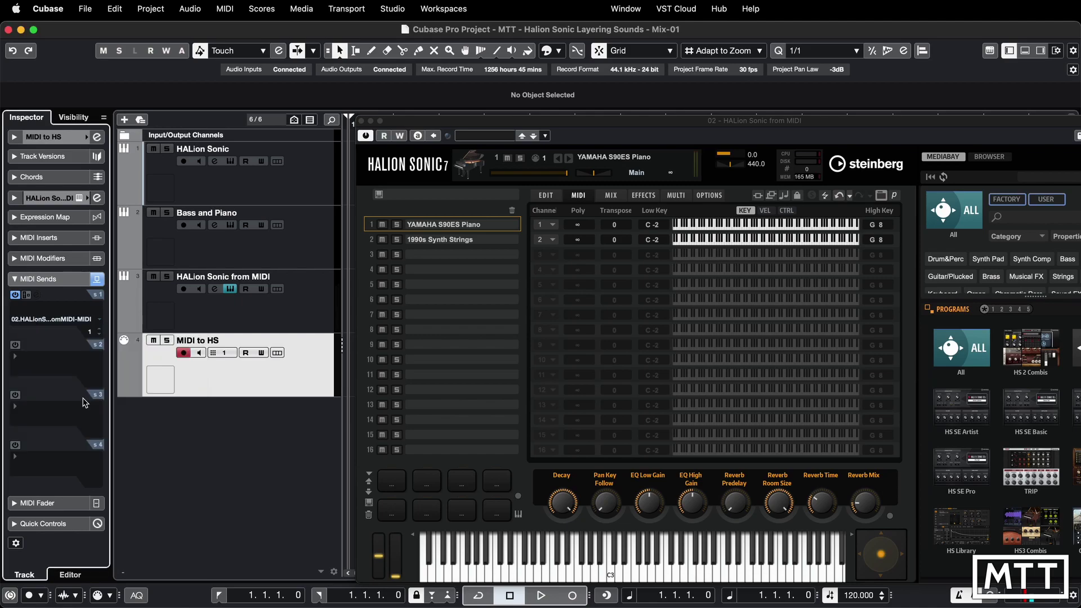
{"action": "left_click", "coordinate": [100, 333]}
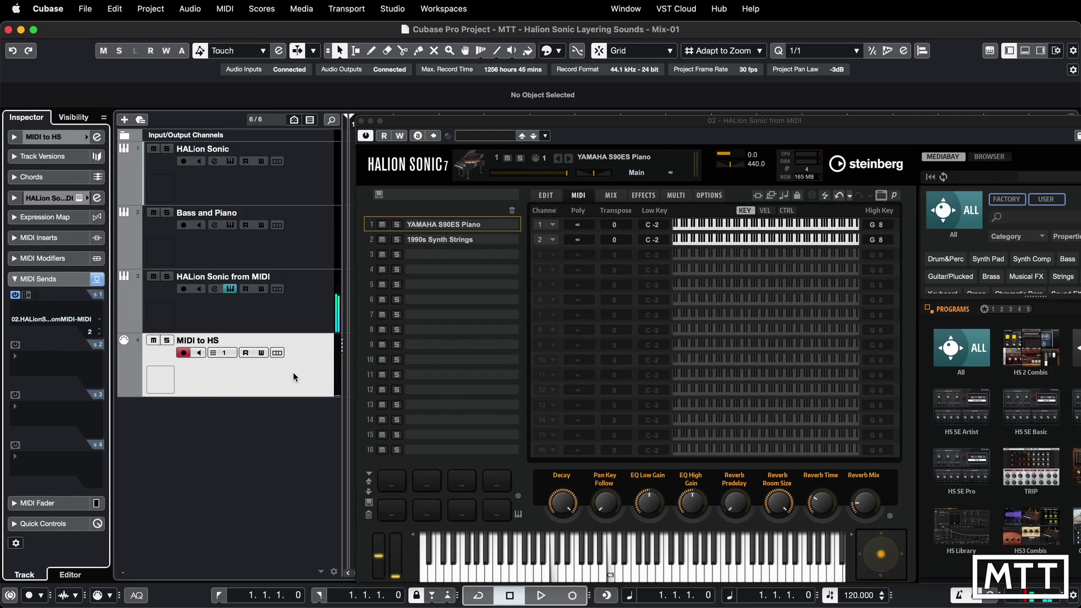
Turn down the strings' level on HALion Sonic's mix page
{"action": "left_click", "coordinate": [611, 195]}
{"action": "left_click_drag", "start_coordinate": [623, 240], "coordinate": [587, 240]}
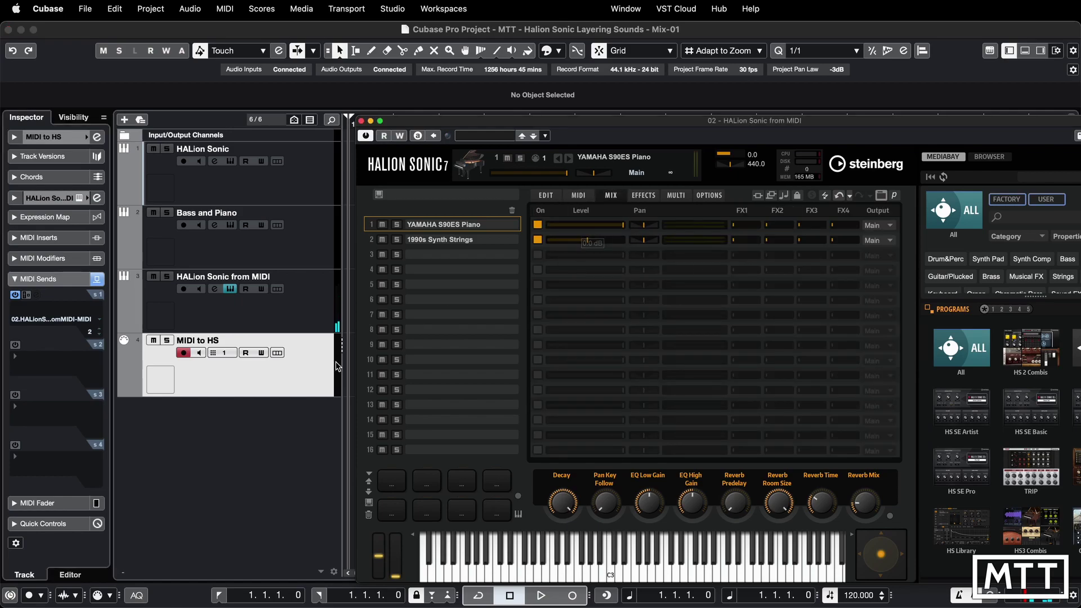
{"action": "left_click", "coordinate": [309, 371]}
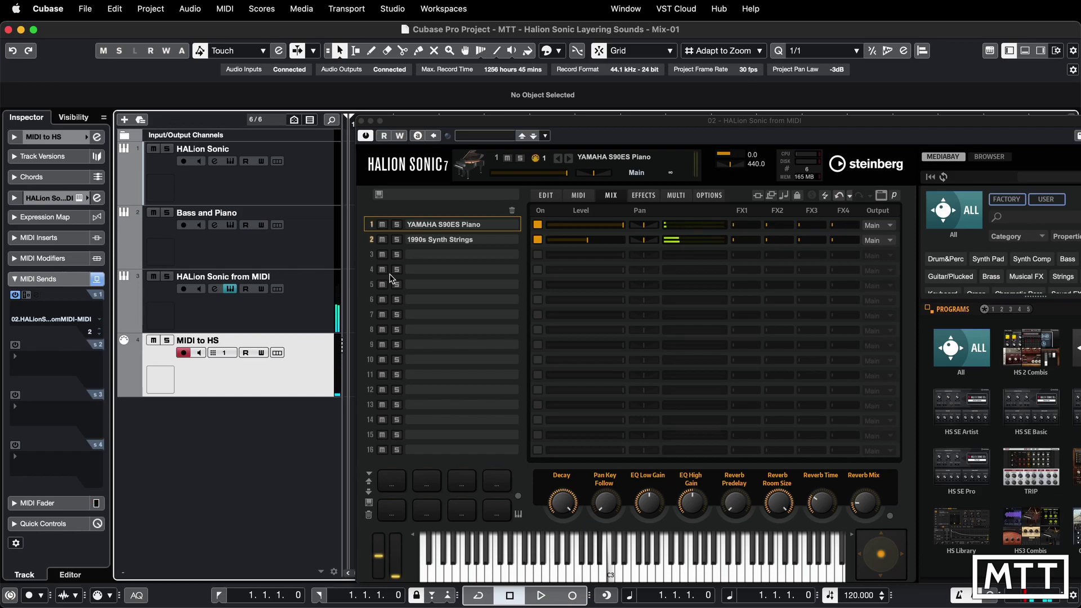
Search 'organ' and load 60s Drawbars Organ into slot 3 at about -8.4 dB
{"action": "left_click", "coordinate": [465, 255]}
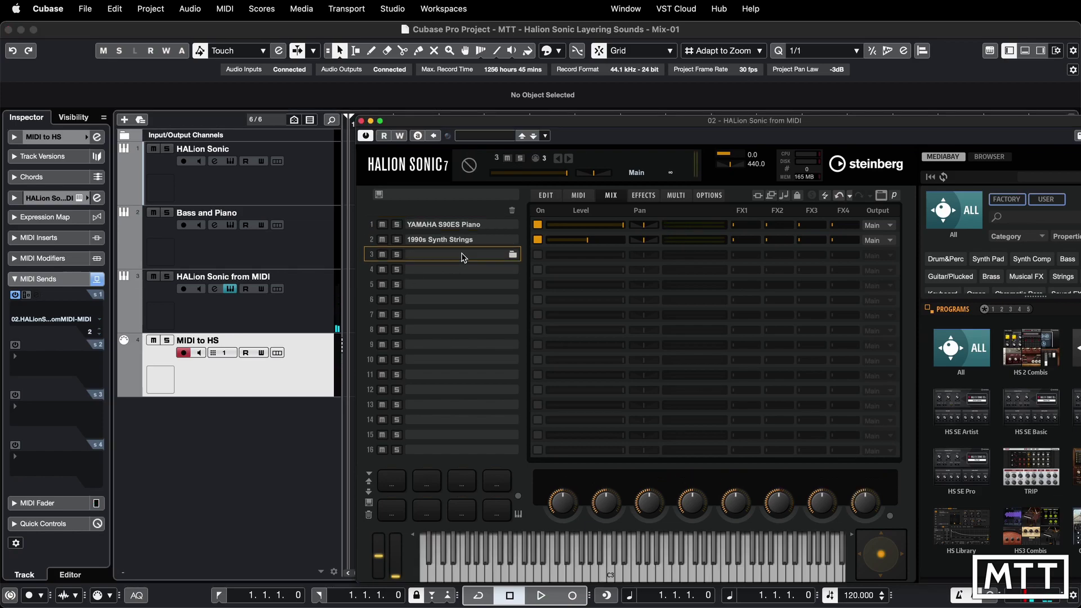
{"action": "left_click", "coordinate": [1024, 218]}
{"action": "type", "text": "orgran"}
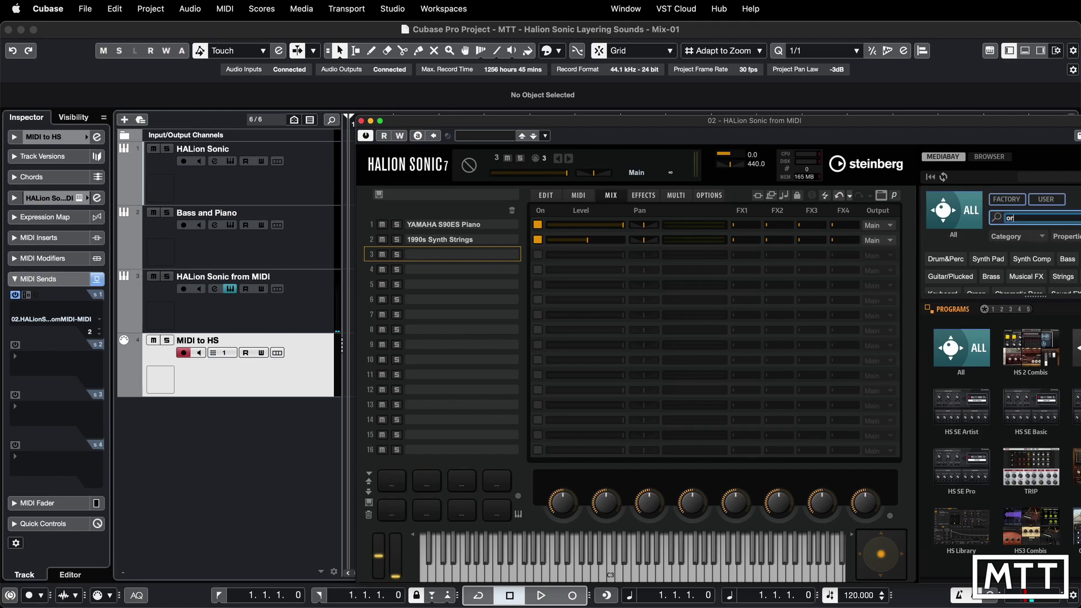
{"action": "key", "text": "BackSpace"}
{"action": "key", "text": "BackSpace"}
{"action": "key", "text": "BackSpace"}
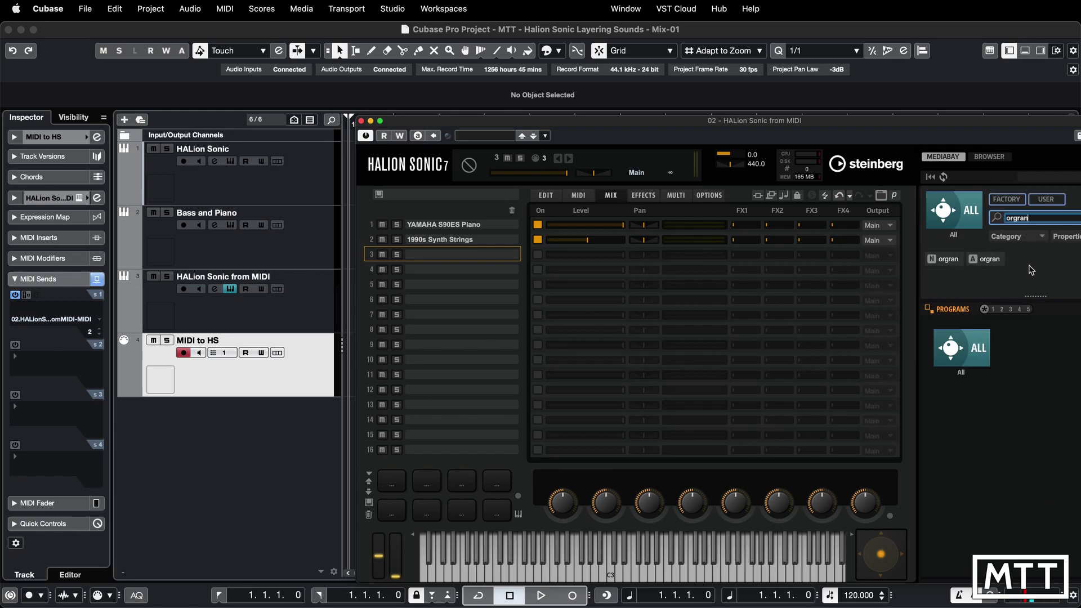
{"action": "type", "text": "an"}
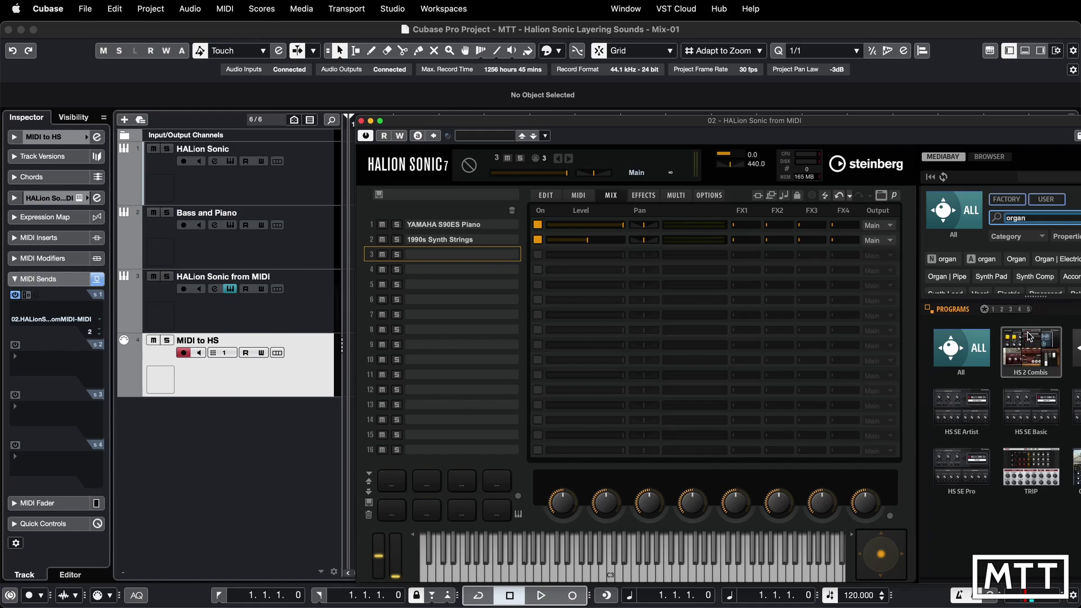
{"action": "left_click", "coordinate": [952, 348]}
{"action": "double_click", "coordinate": [955, 366]}
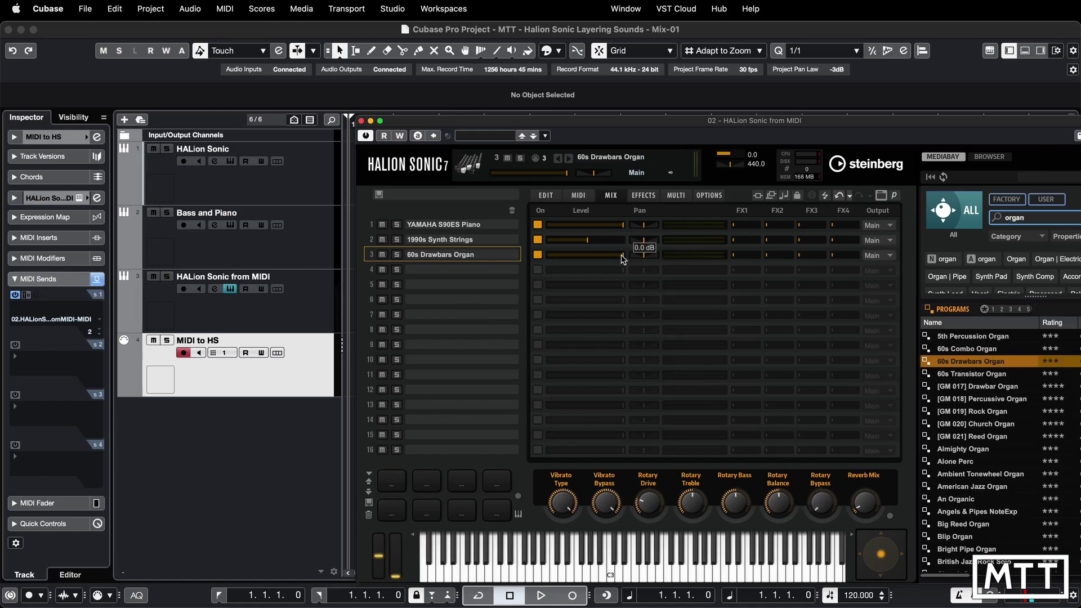
{"action": "left_click_drag", "start_coordinate": [623, 257], "coordinate": [595, 260]}
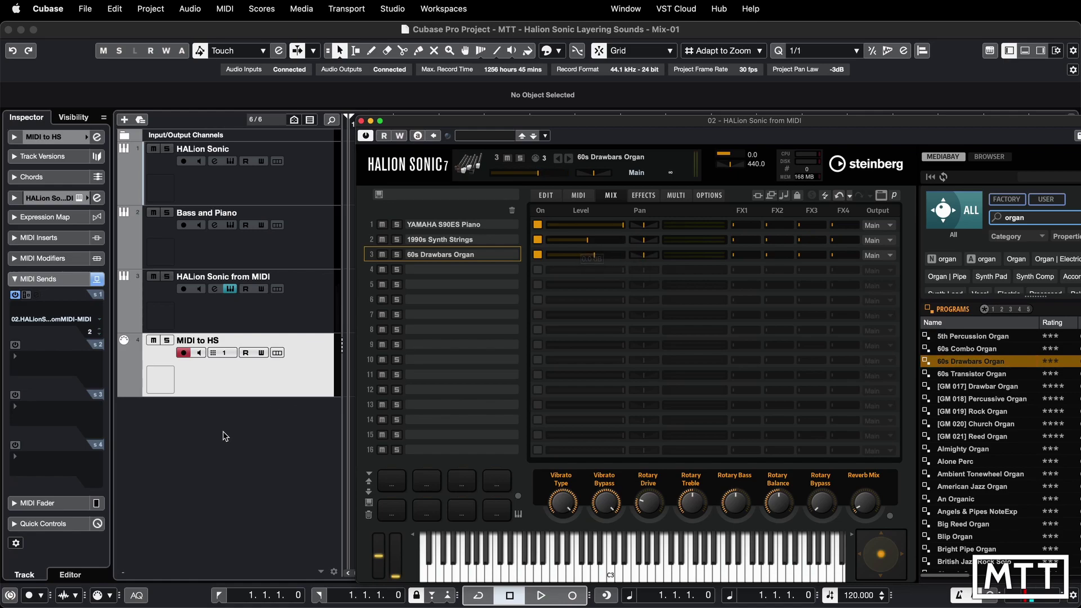
Activate the second MIDI send with no effect, routed to HALion Sonic from MIDI on channel 3
{"action": "left_click", "coordinate": [61, 365]}
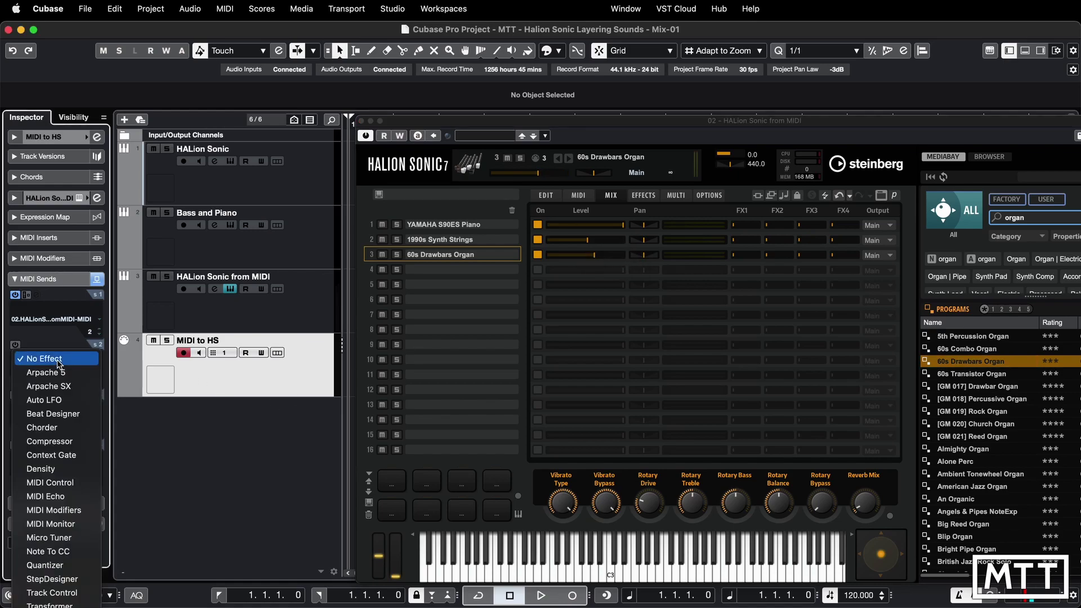
{"action": "left_click", "coordinate": [59, 363]}
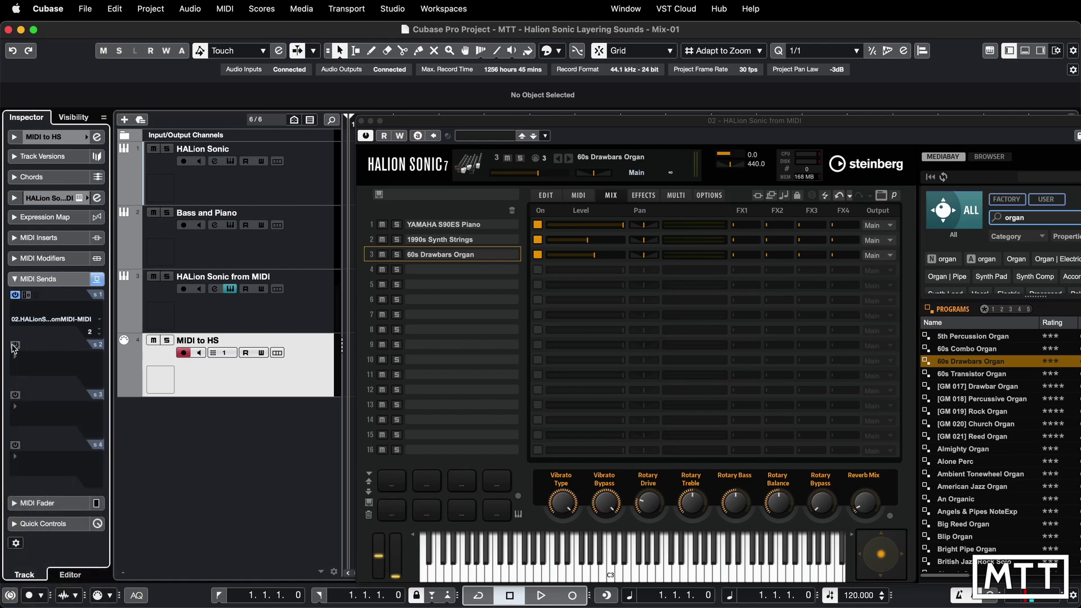
{"action": "left_click", "coordinate": [42, 369]}
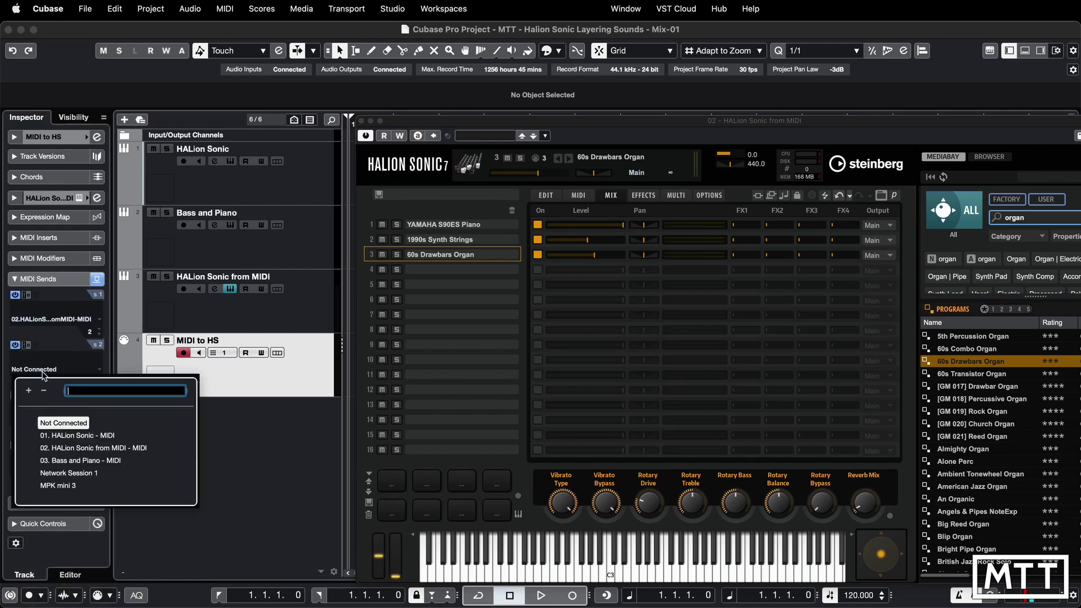
{"action": "left_click", "coordinate": [74, 449]}
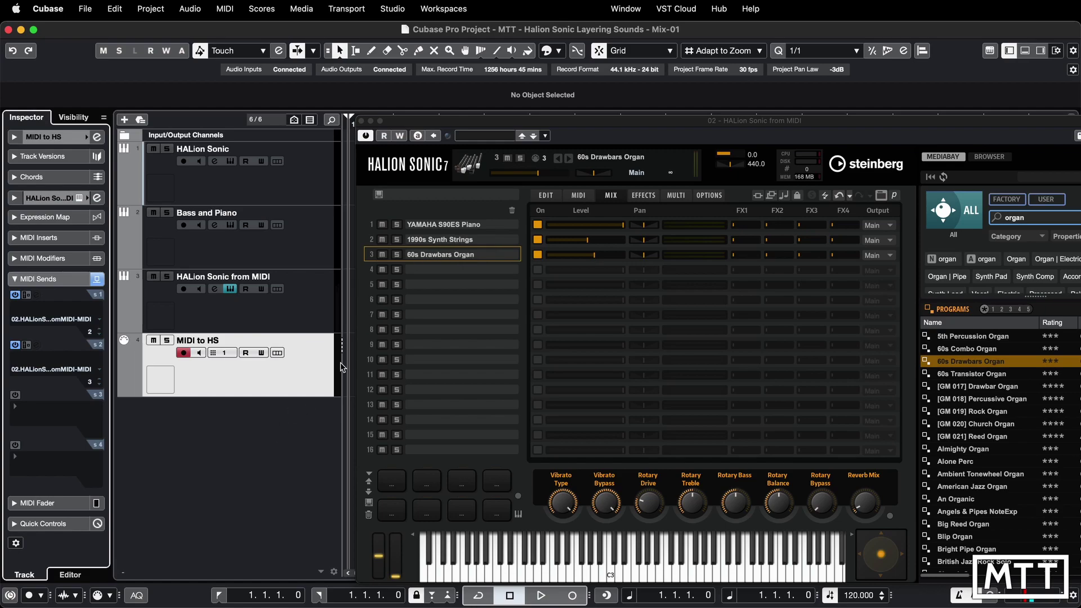
Close HALion Sonic and add a Retrologue instrument track
{"action": "left_click", "coordinate": [361, 121]}
{"action": "right_click", "coordinate": [273, 421]}
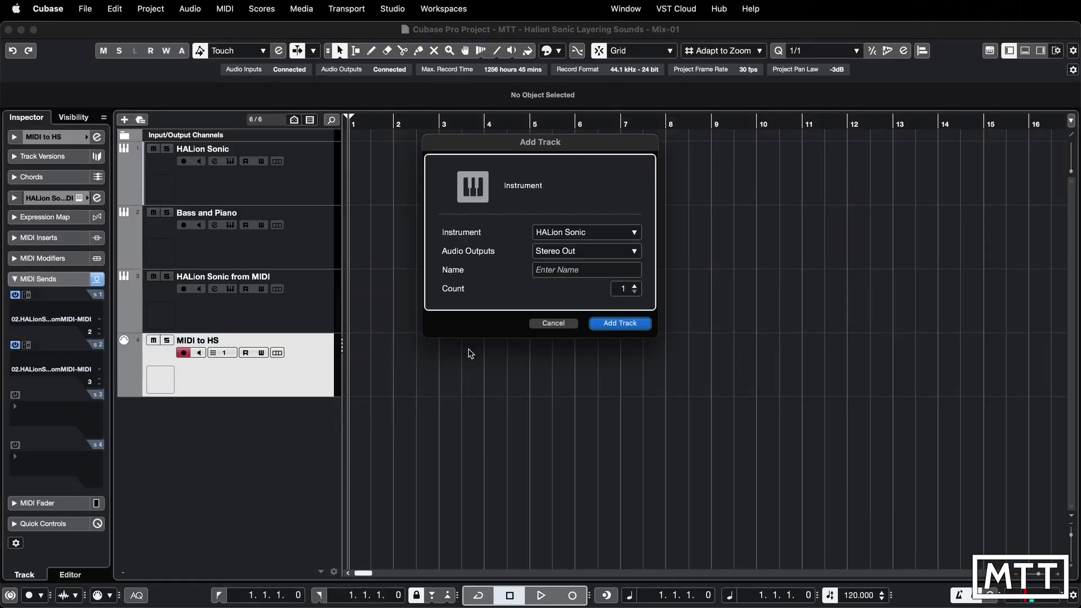
{"action": "left_click", "coordinate": [587, 235]}
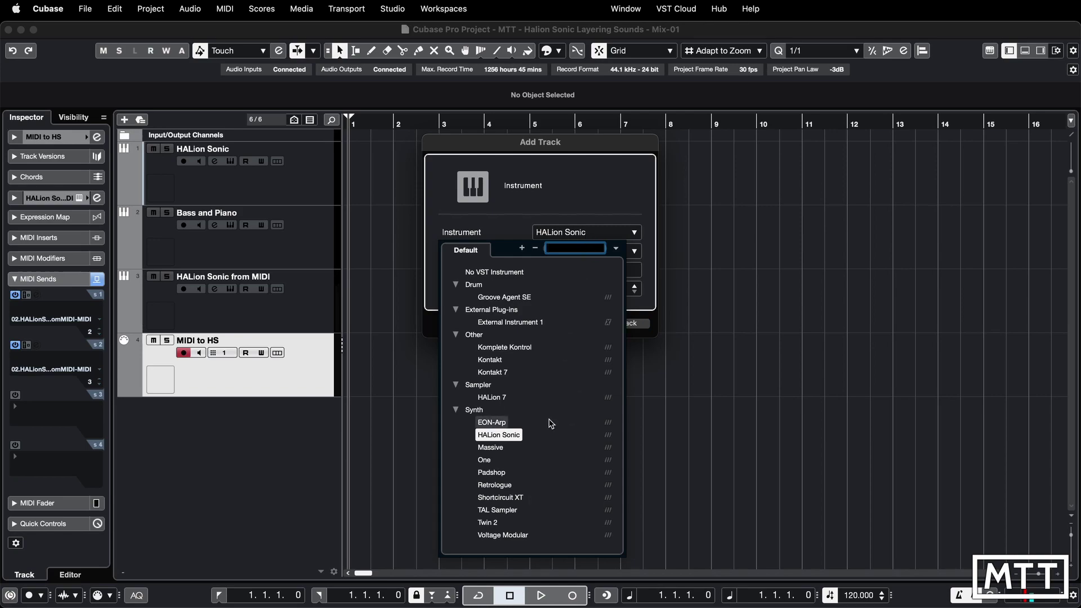
{"action": "left_click", "coordinate": [504, 487]}
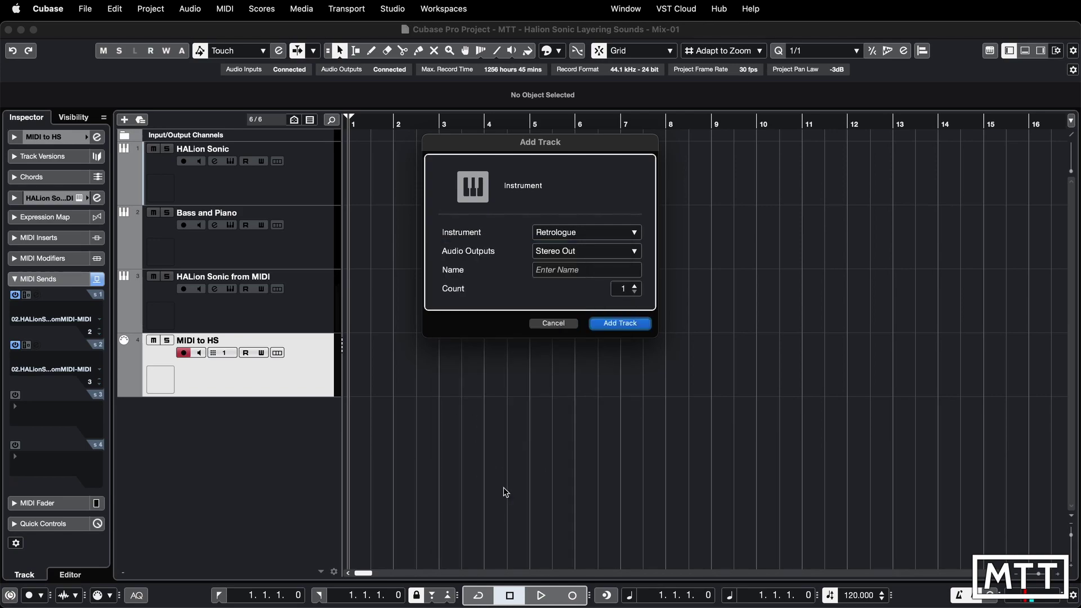
{"action": "left_click", "coordinate": [620, 323]}
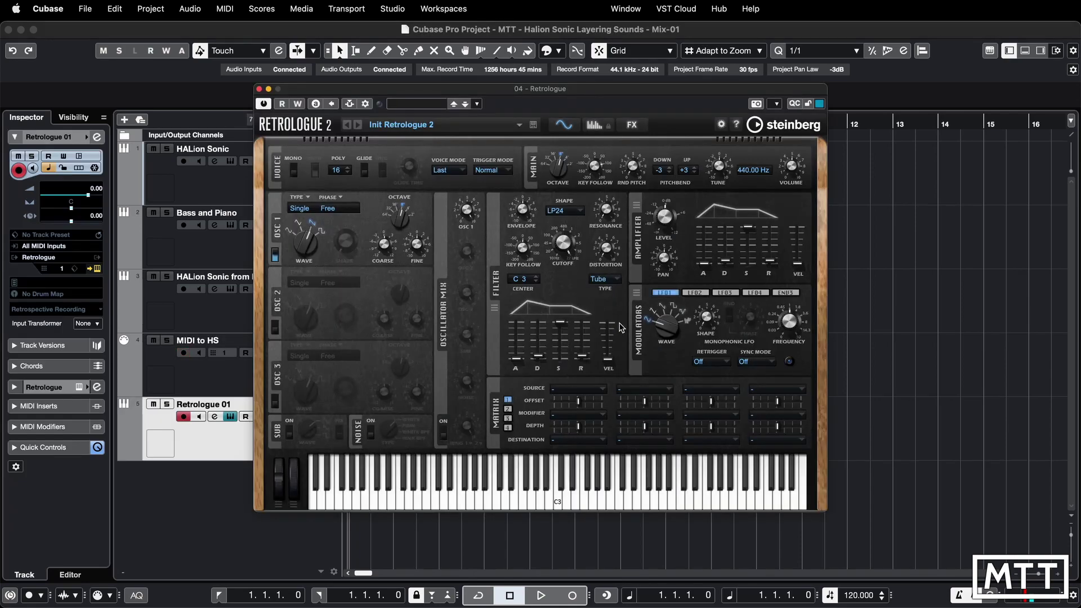
Load the Absolutely 80s preset into Retrologue
{"action": "left_click_drag", "start_coordinate": [439, 95], "coordinate": [579, 126]}
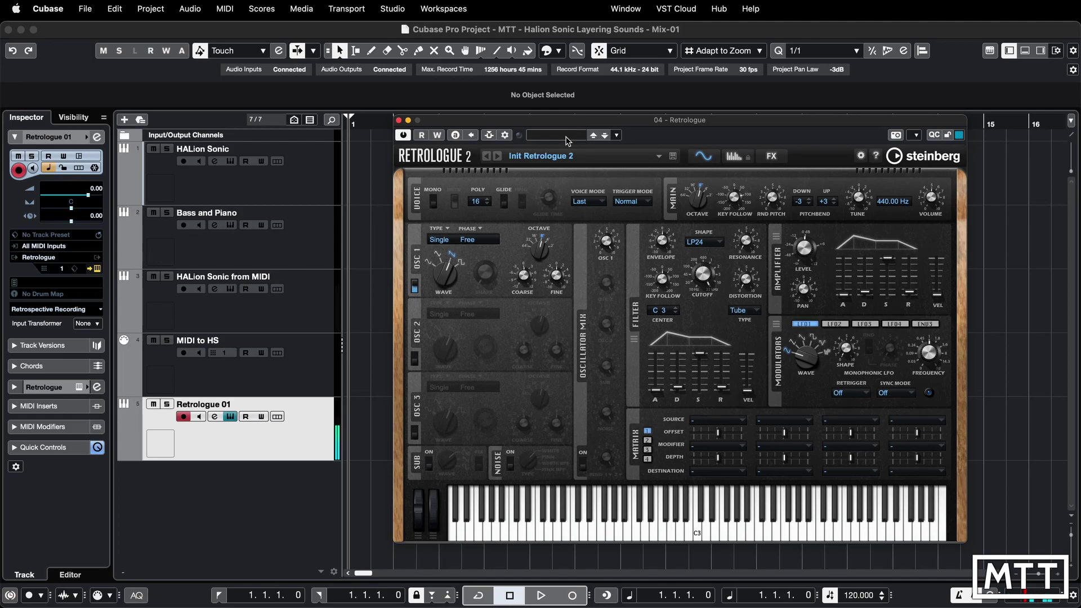
{"action": "left_click", "coordinate": [548, 161]}
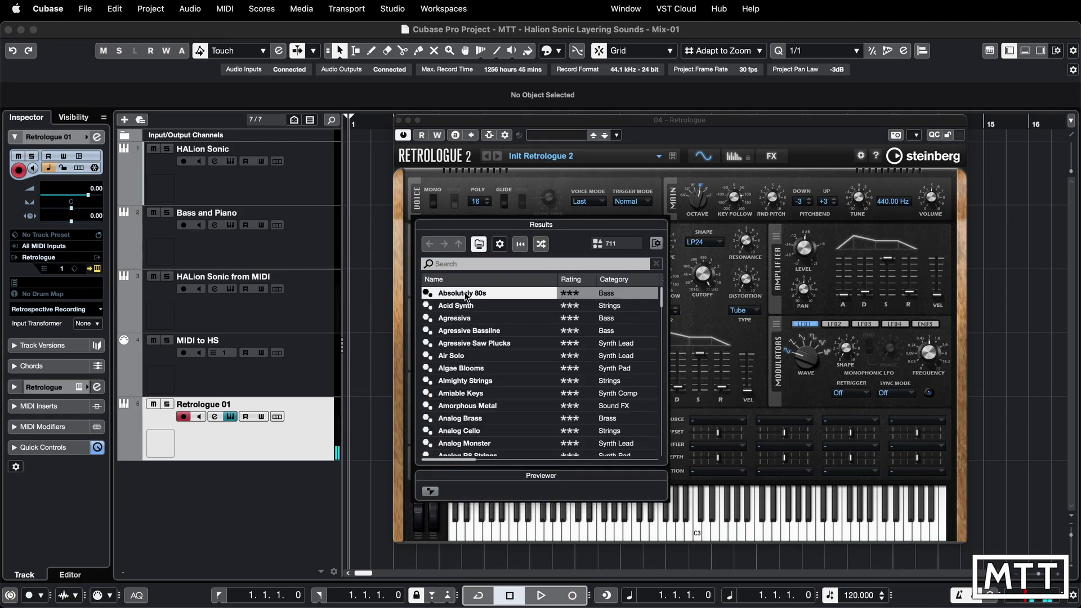
{"action": "left_click", "coordinate": [465, 293]}
{"action": "double_click", "coordinate": [465, 293]}
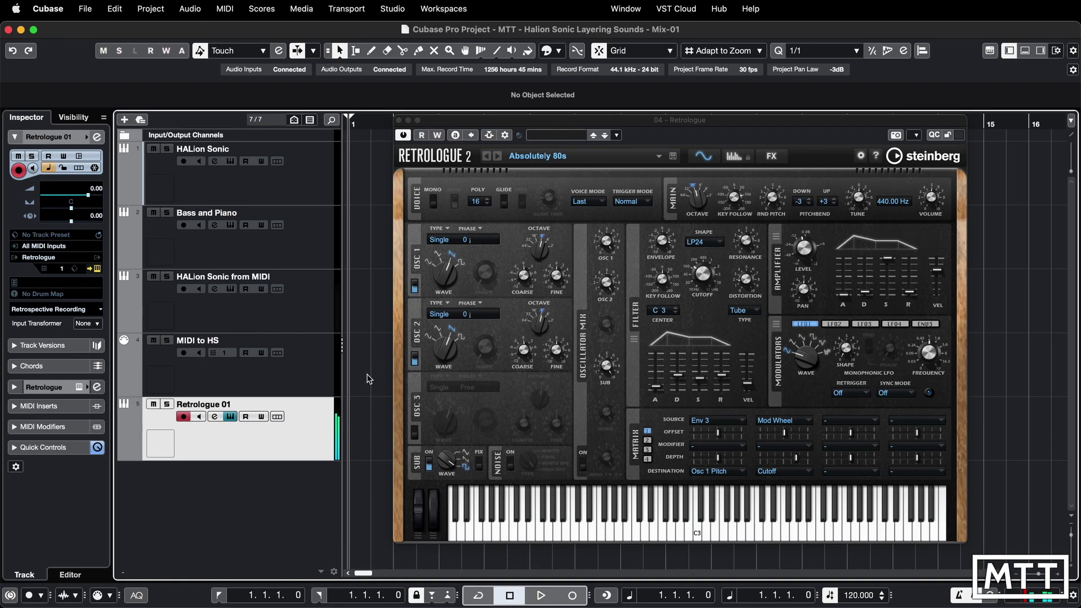
{"action": "left_click", "coordinate": [317, 379]}
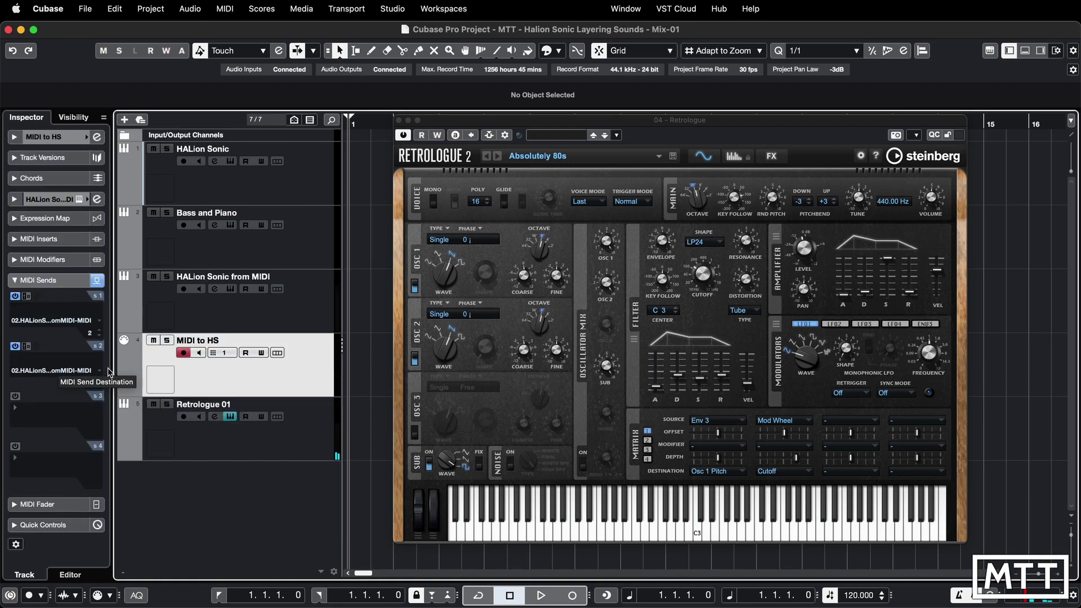
Redirect the second MIDI send to 04. Retrologue - MIDI on channel 1
{"action": "left_click", "coordinate": [57, 376]}
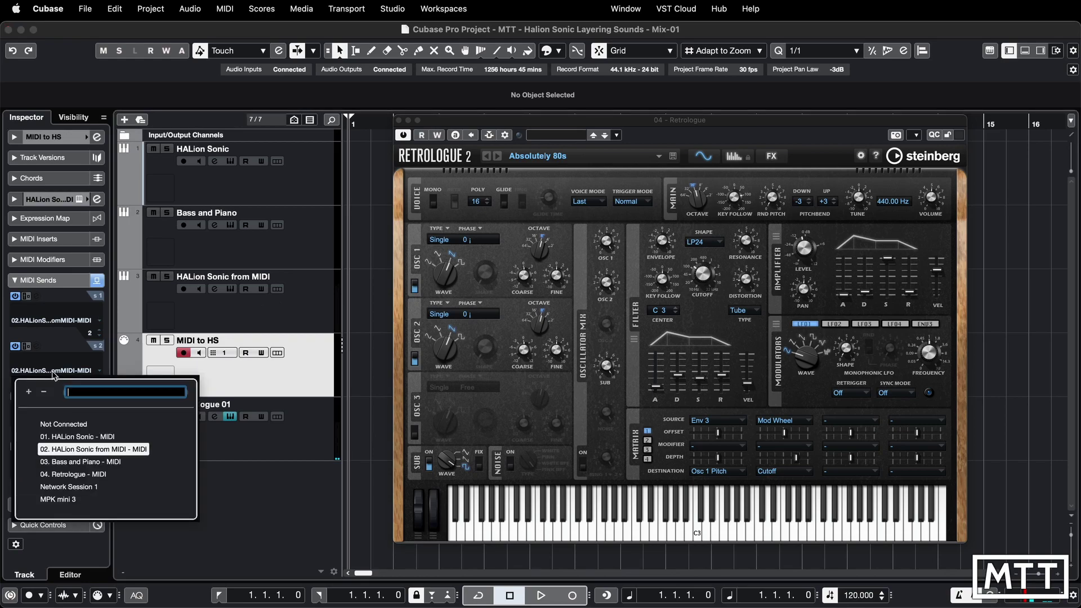
{"action": "left_click", "coordinate": [96, 474]}
{"action": "left_click", "coordinate": [100, 378]}
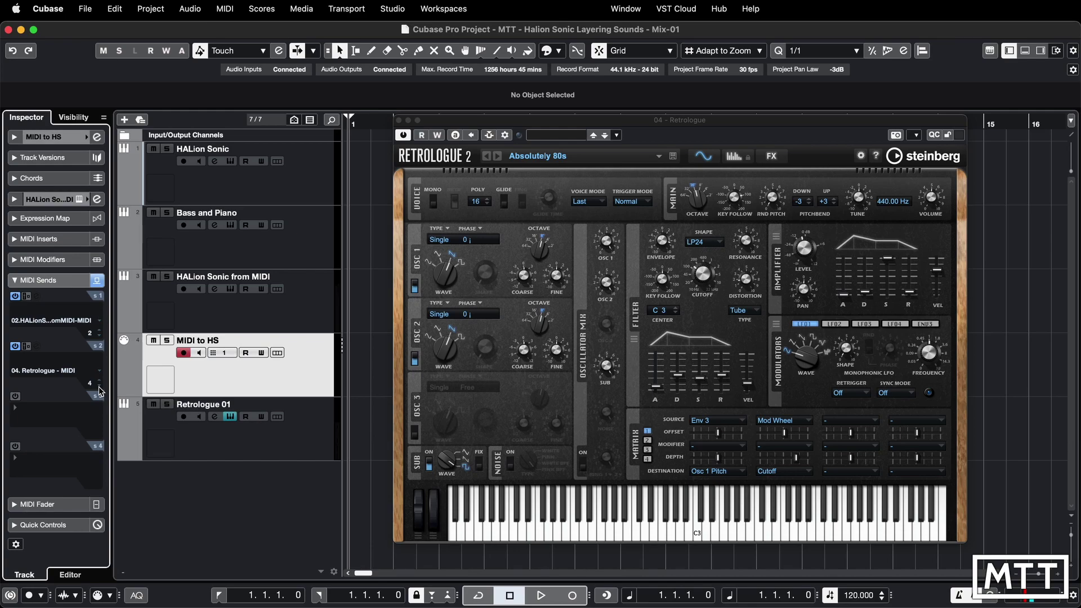
{"action": "left_click", "coordinate": [100, 381]}
{"action": "left_click", "coordinate": [100, 383]}
{"action": "left_click", "coordinate": [101, 382]}
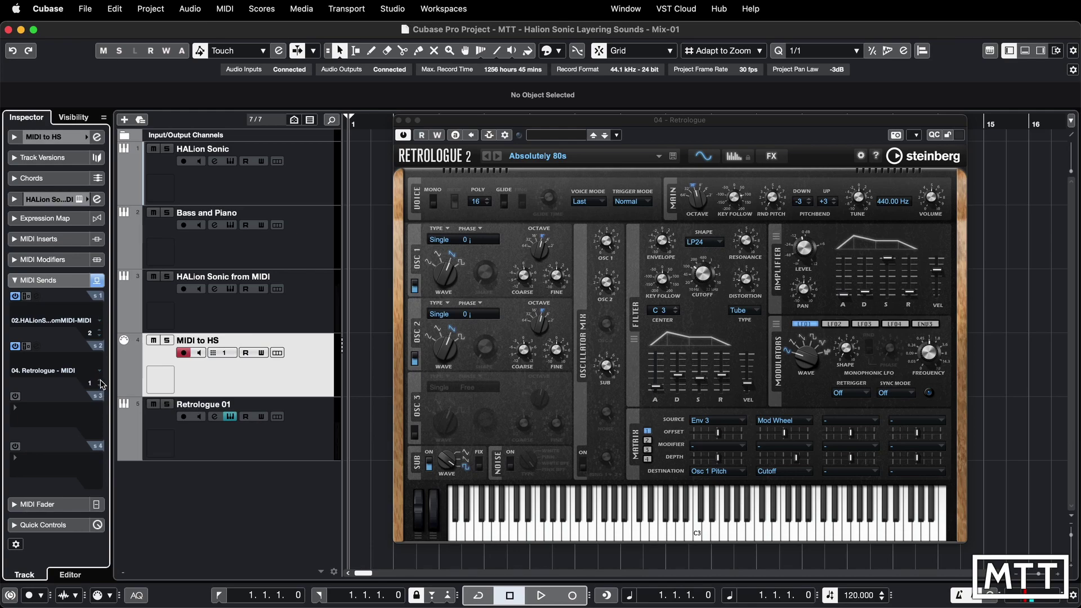